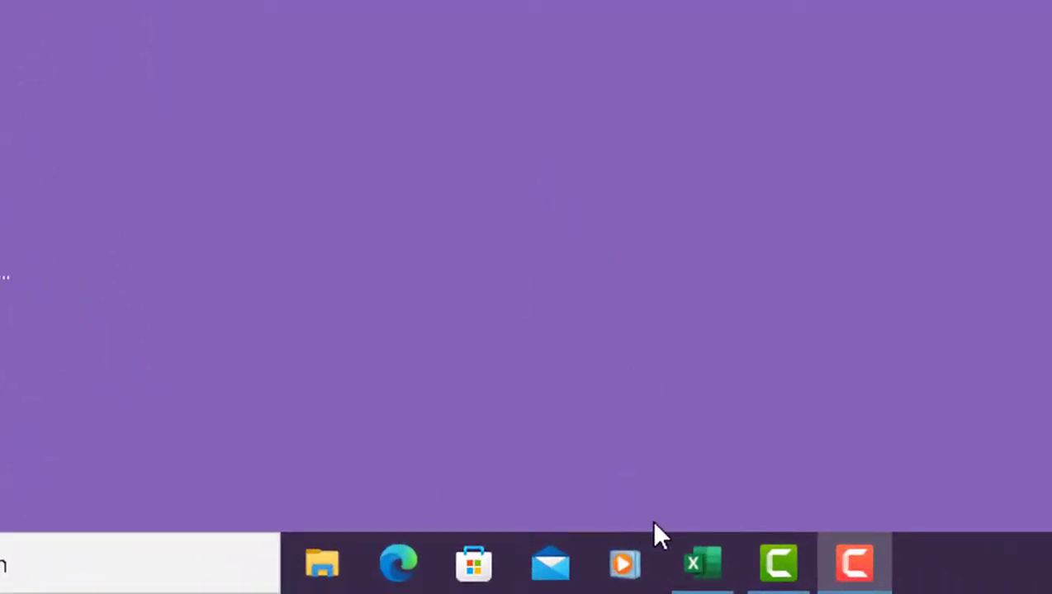
- Bring the Excel workbook with the student score table to the front from the taskbar
left_click(698, 570)
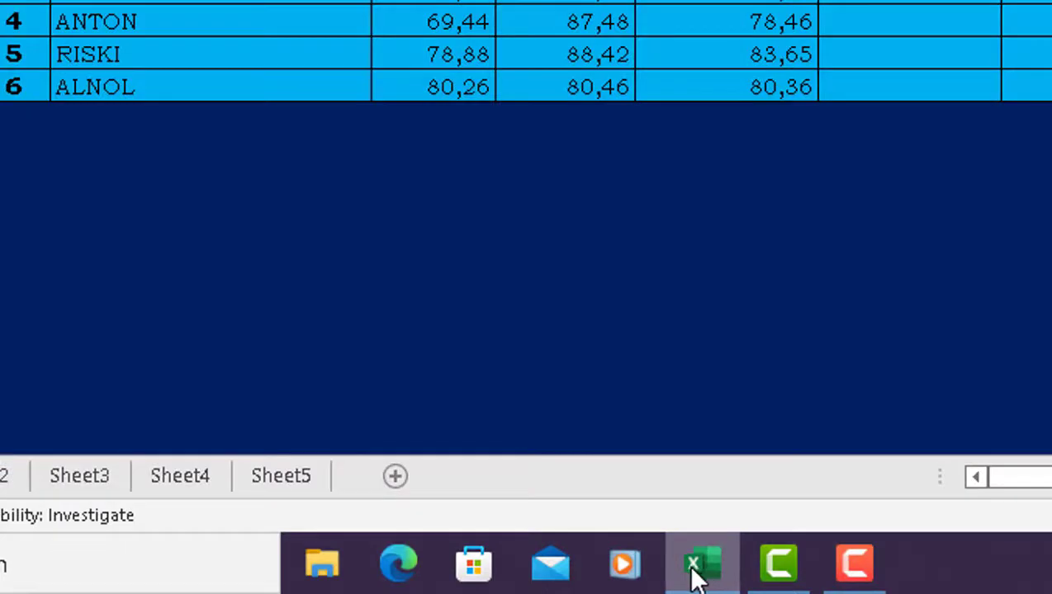
- Delete the six RATA-RATA averages, 71,57 through 80,36
left_click(677, 275)
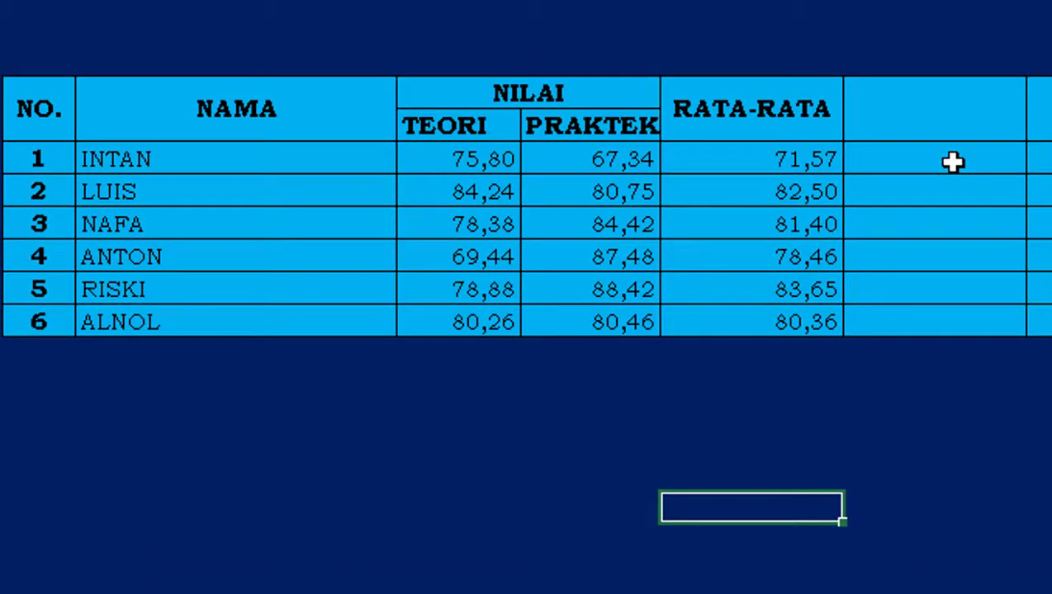
left_click(941, 161)
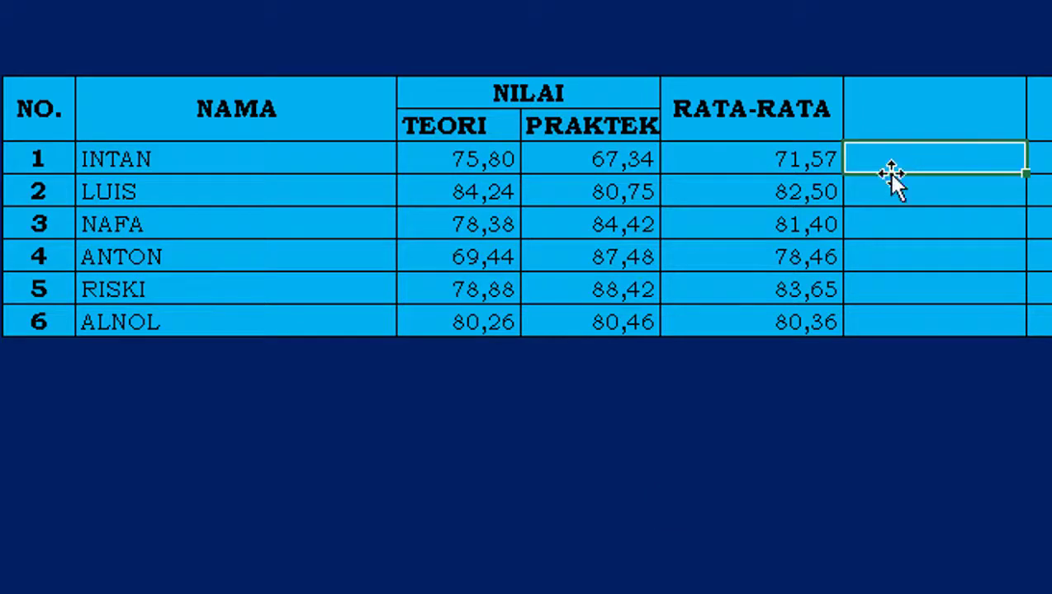
left_click(779, 159)
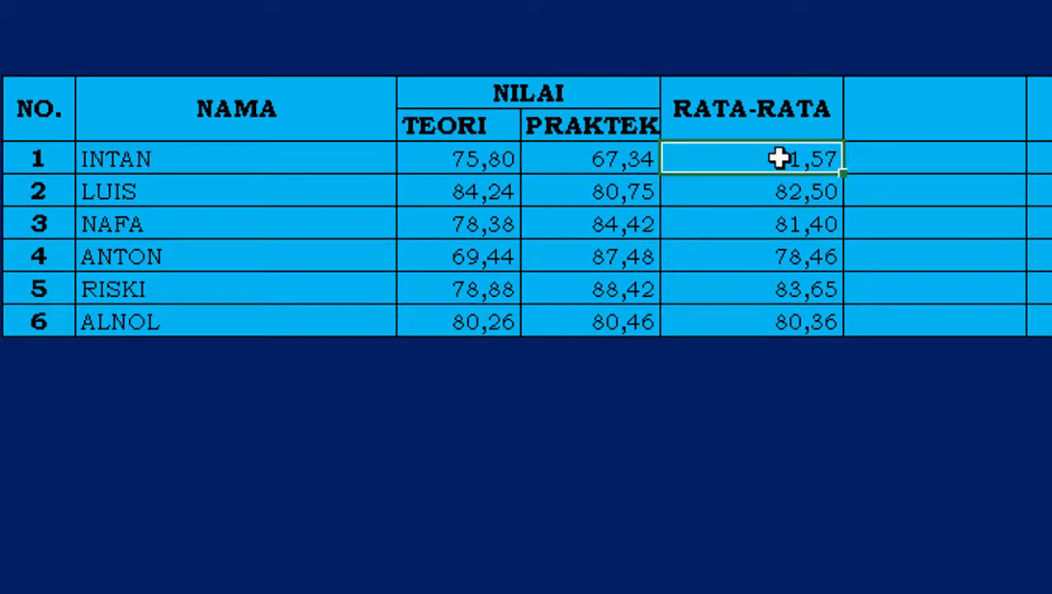
left_click_drag(778, 159, 822, 324)
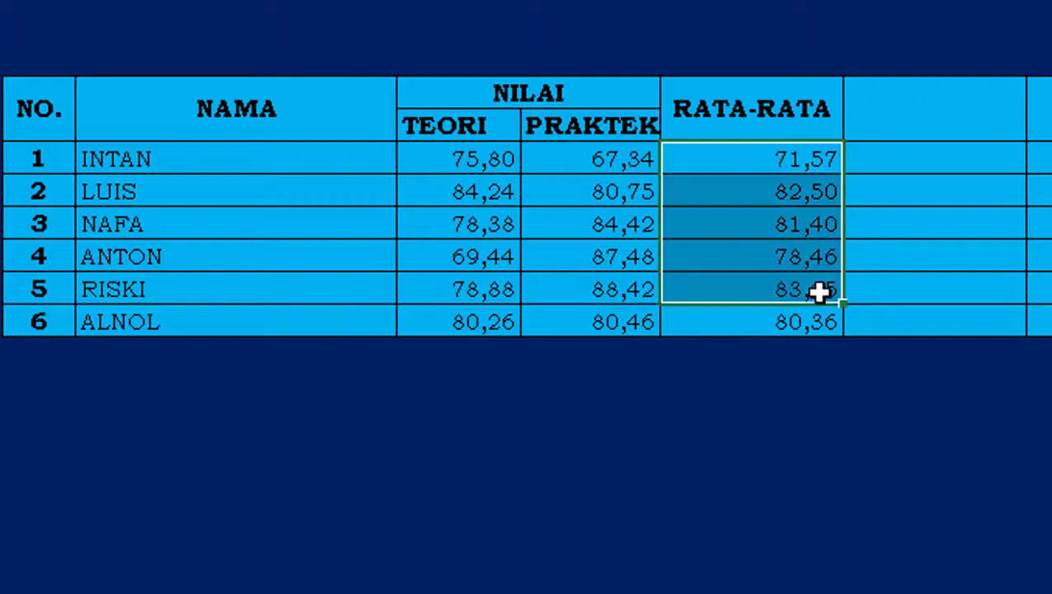
key("Delete")
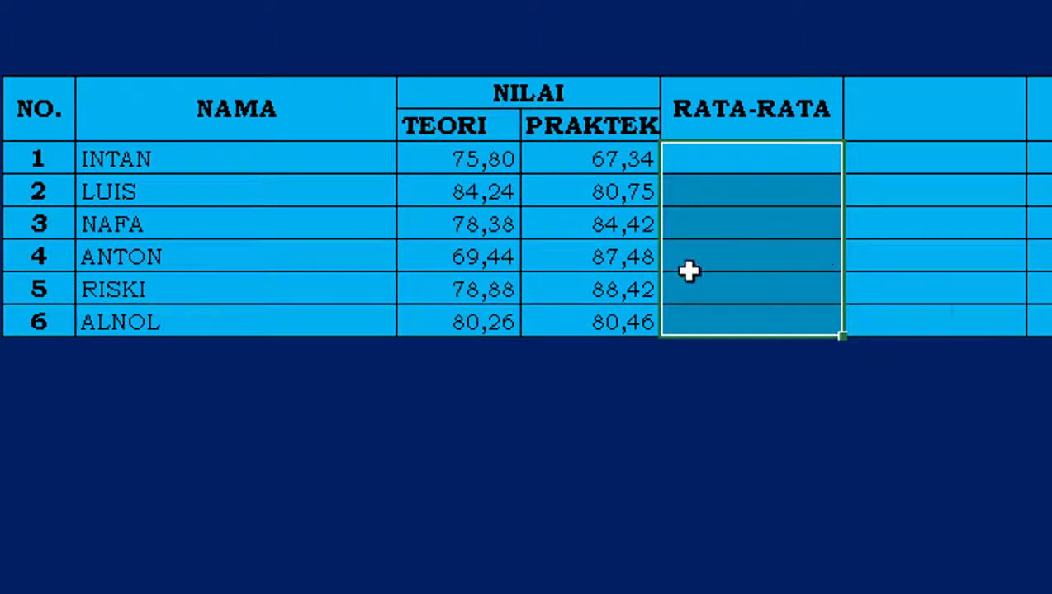
- Enter =AVERAGE(E6:F6) in the first RATA-RATA cell to average TEORI and PRAKTEK
left_click(1018, 478)
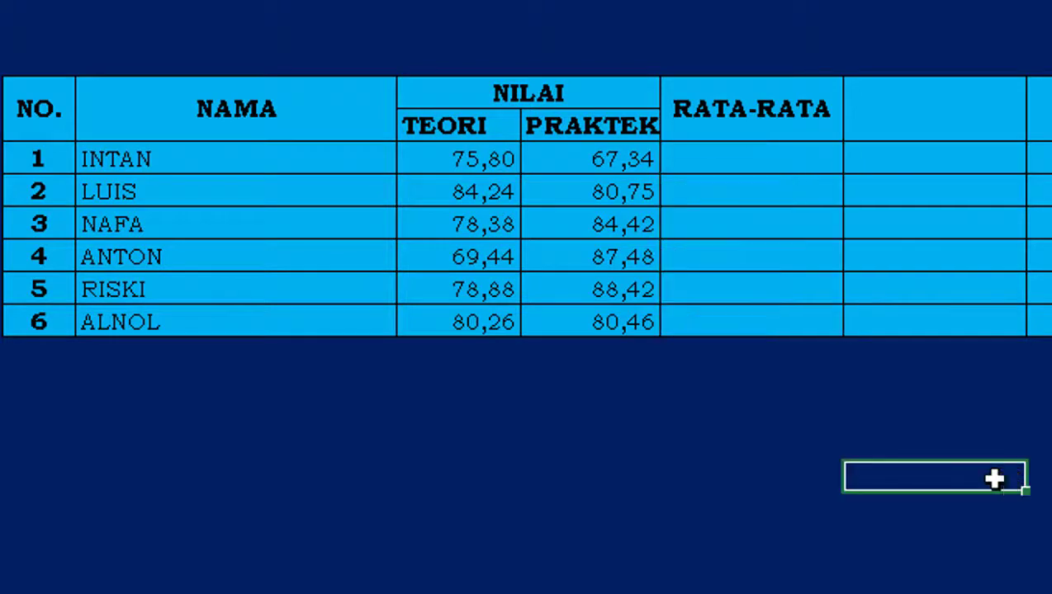
left_click(495, 167)
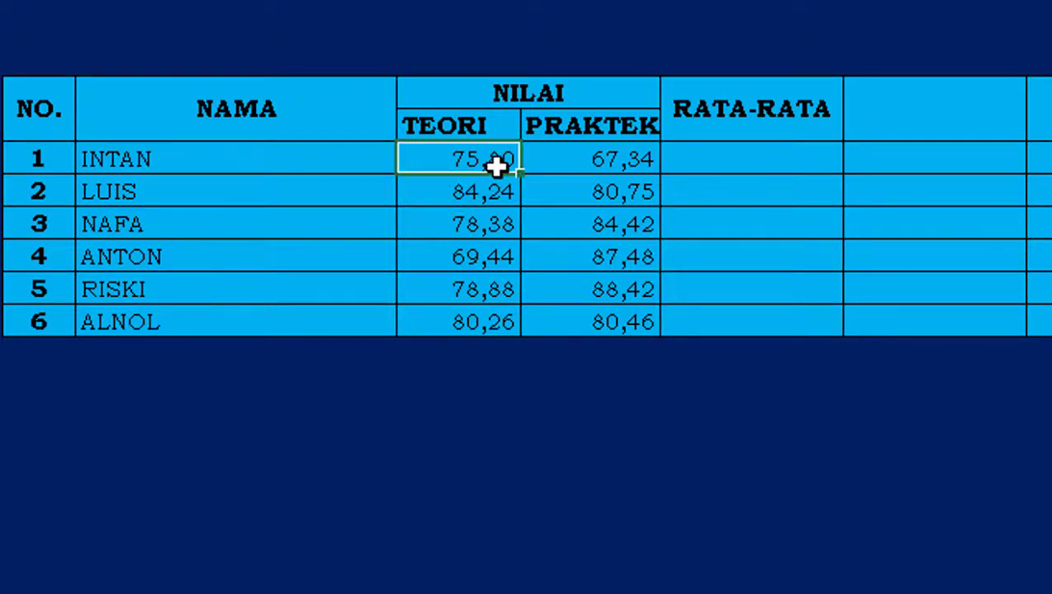
left_click(615, 163)
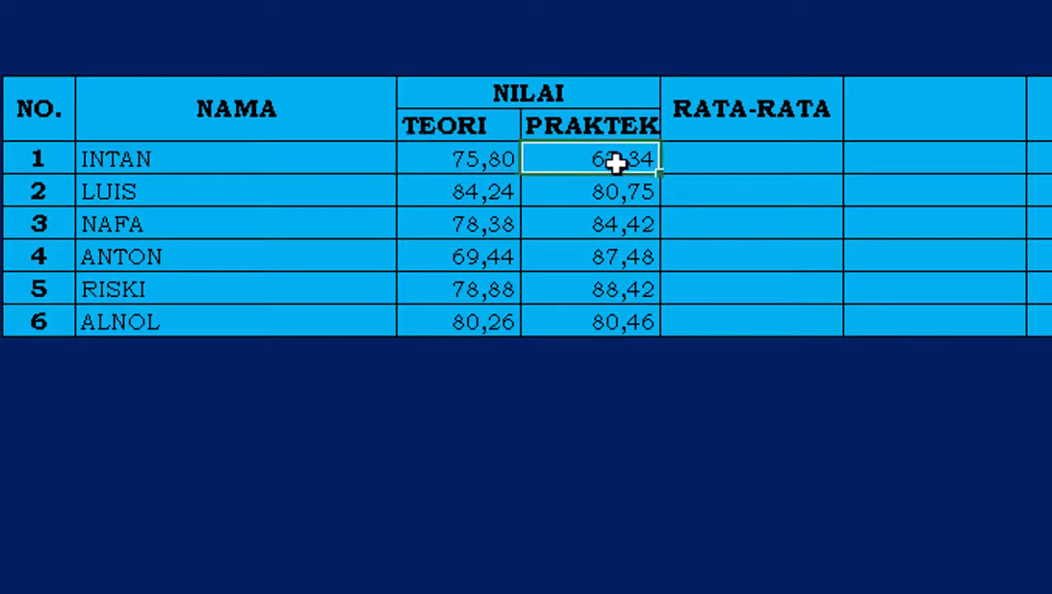
left_click(752, 167)
type("=")
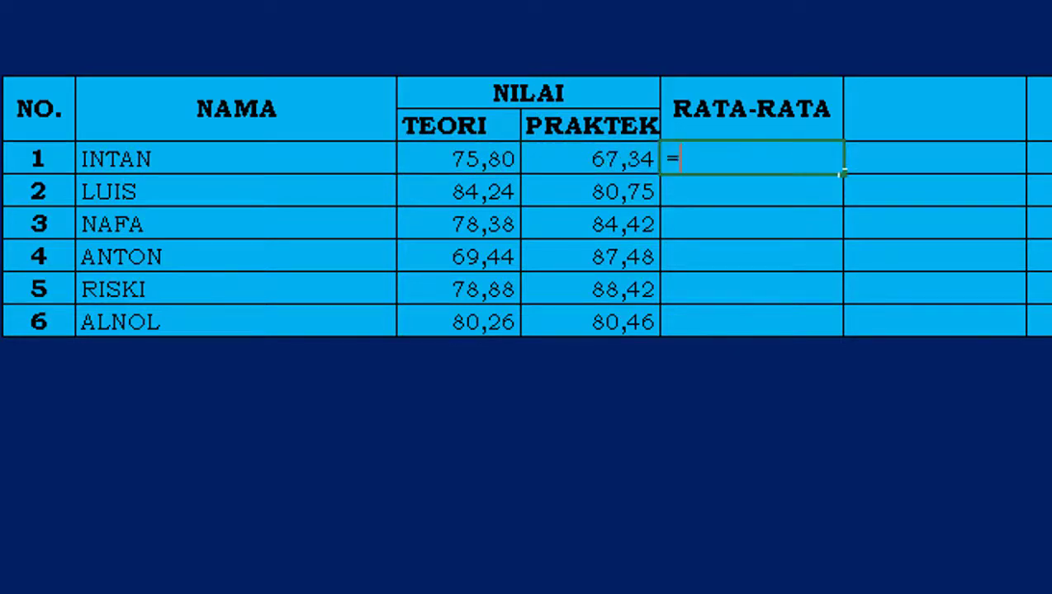
type("AVERAG")
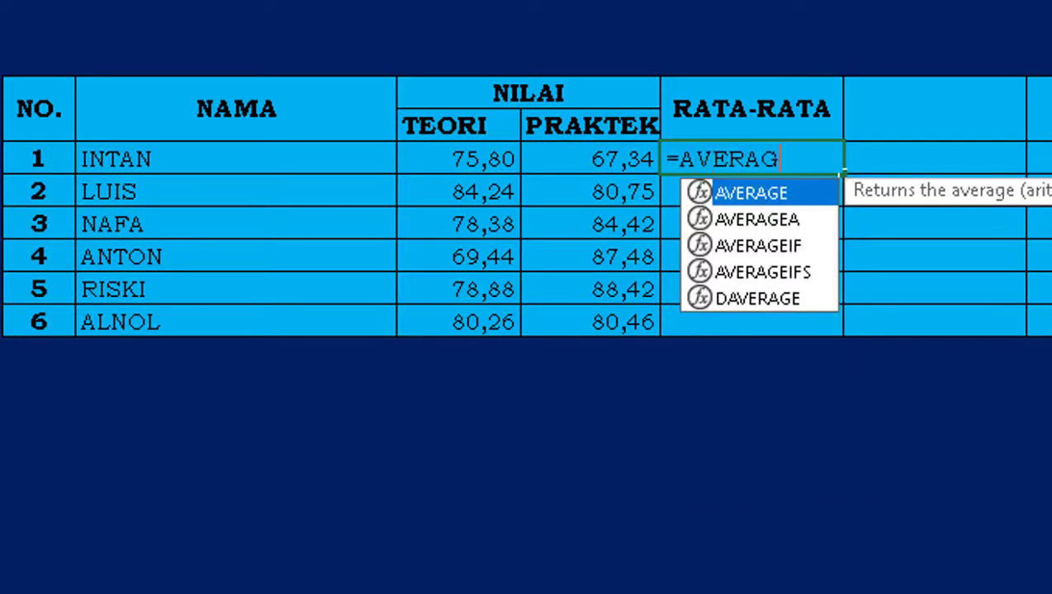
type("E(")
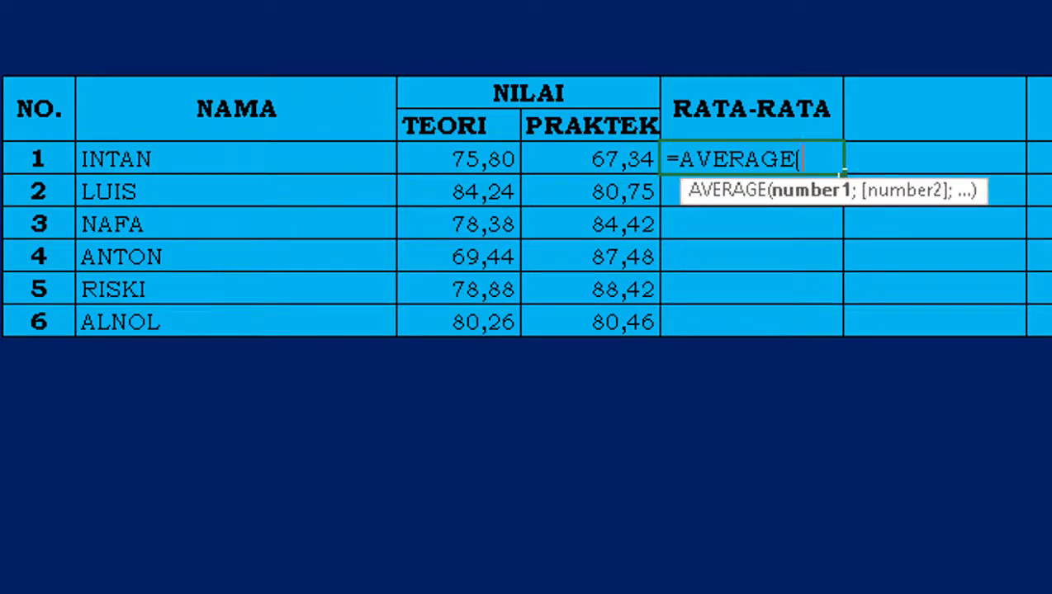
left_click(590, 159)
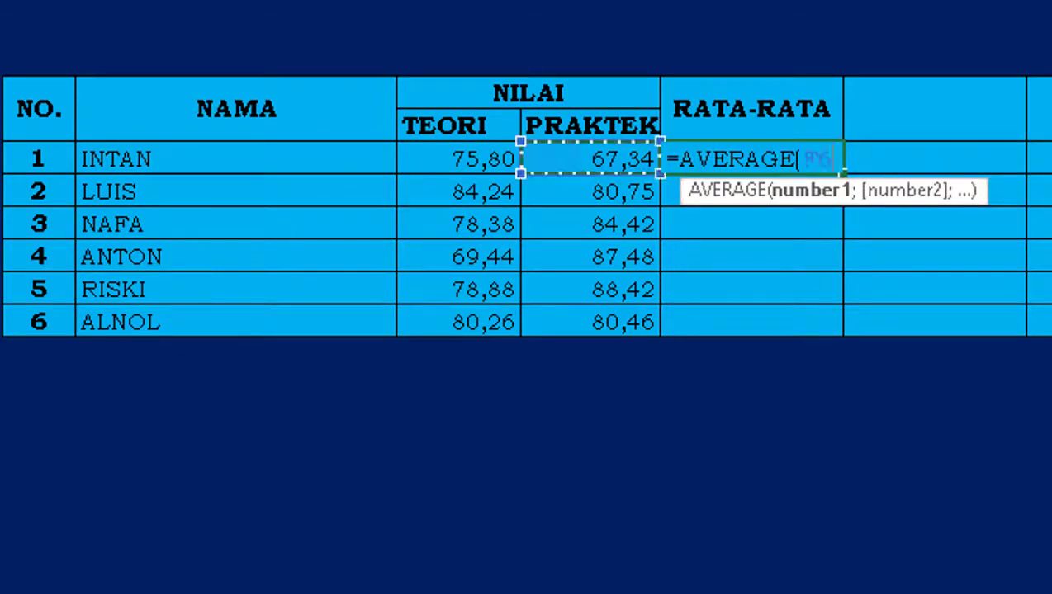
left_click_drag(591, 158, 450, 160)
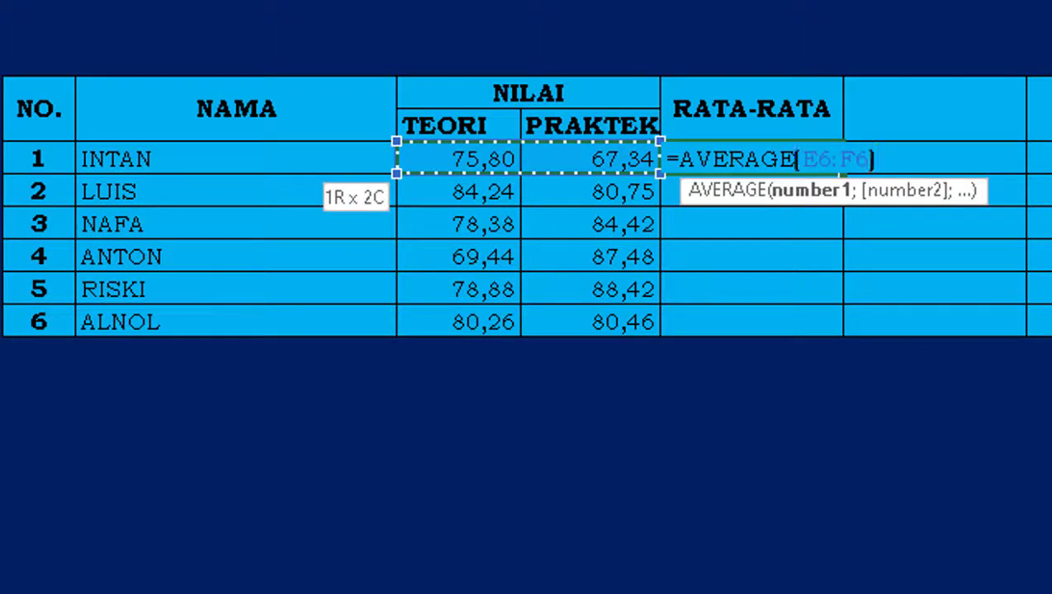
key("Return")
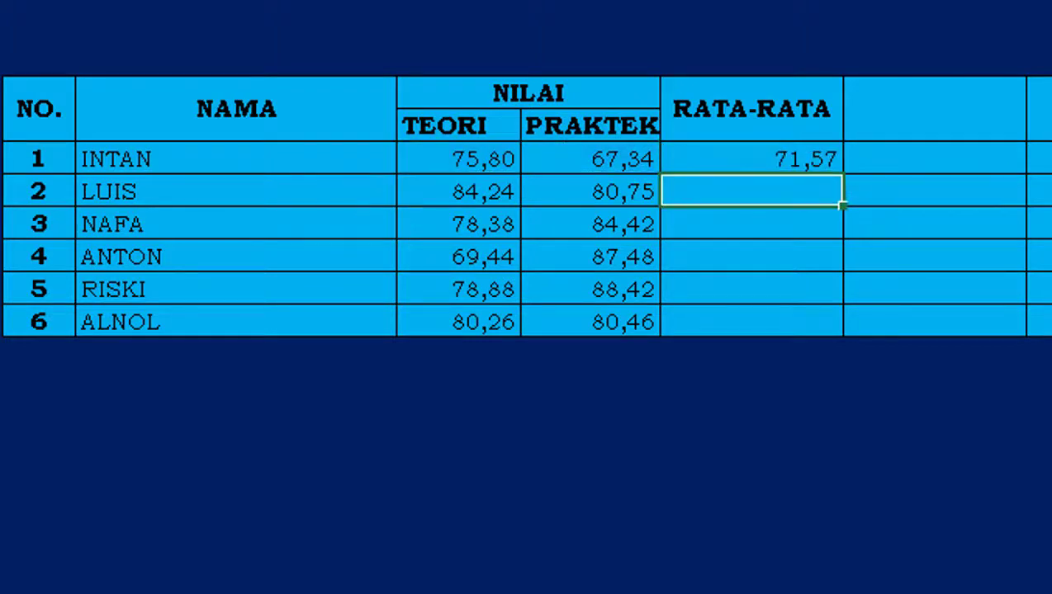
- Copy the AVERAGE formula down all six rows, giving 71,57 through 80,36
left_click(822, 157)
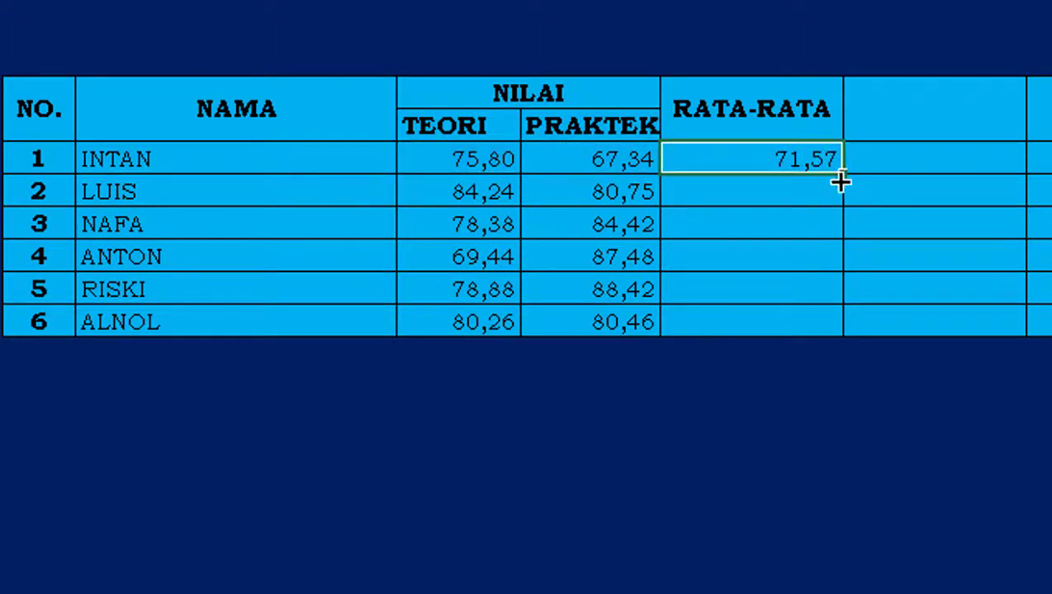
double_click(843, 173)
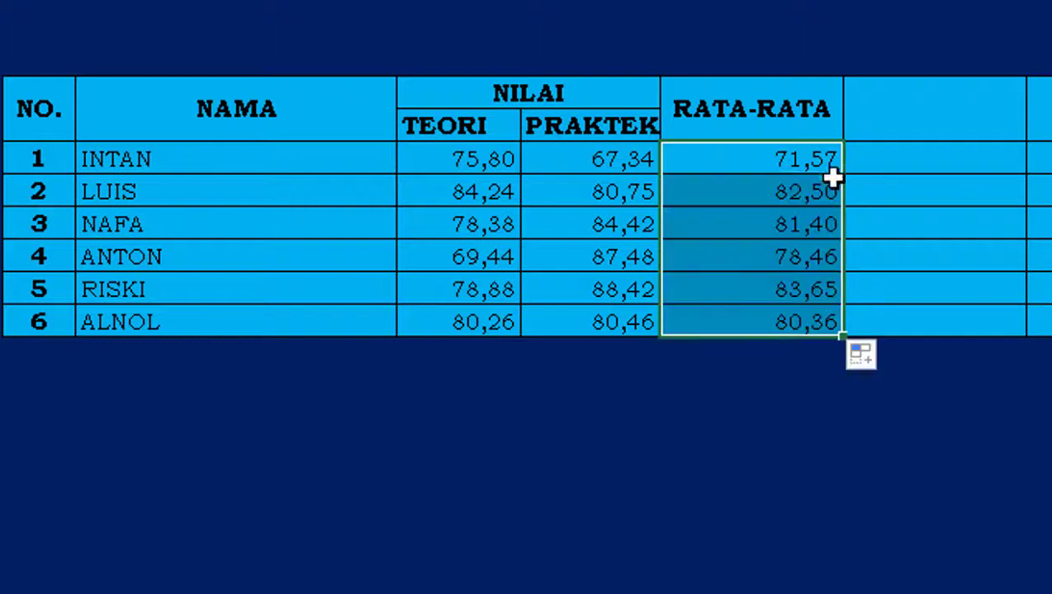
left_click(947, 218)
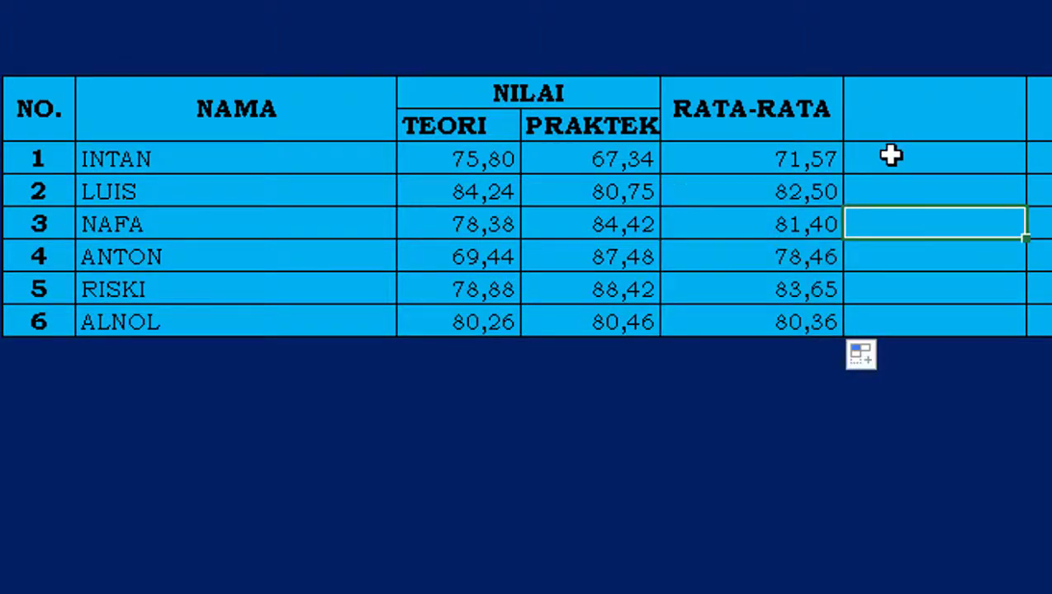
left_click(890, 155)
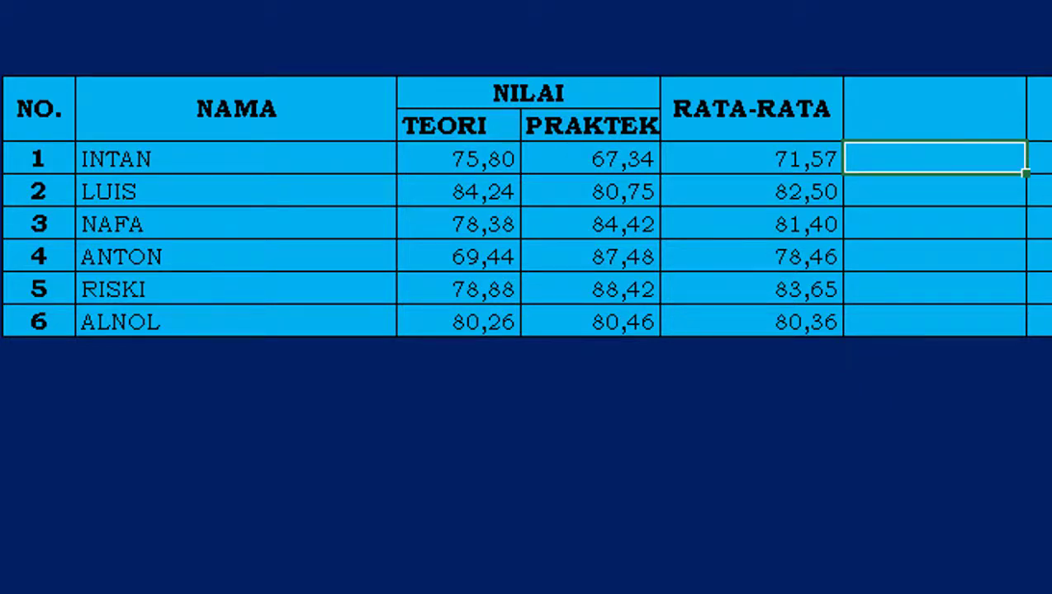
- Spell out 71,57 with =TERBILANG in column H and widen the column to fit the text
type("=TER")
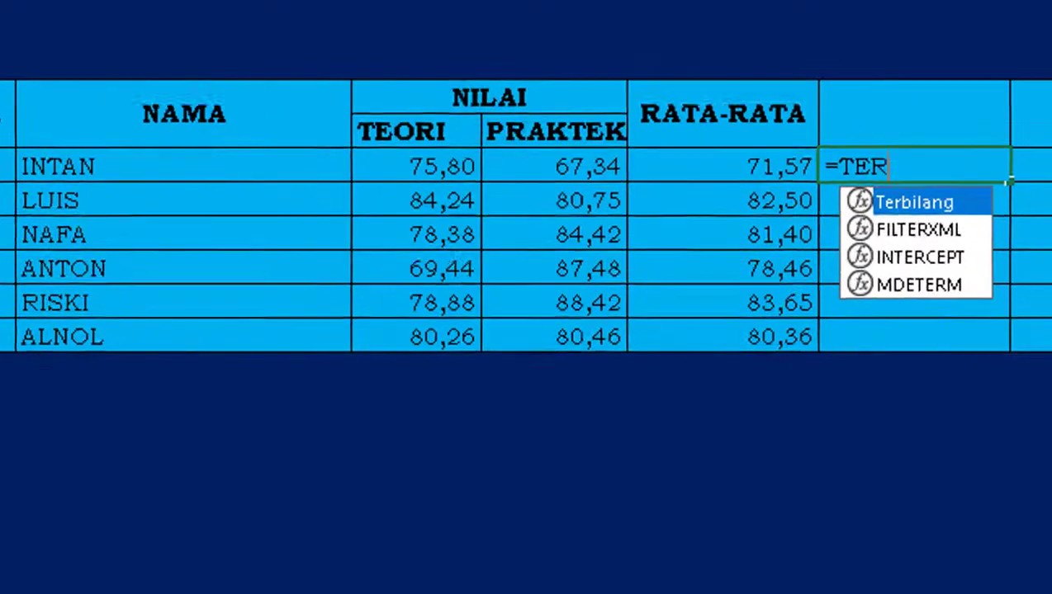
type("BILANG")
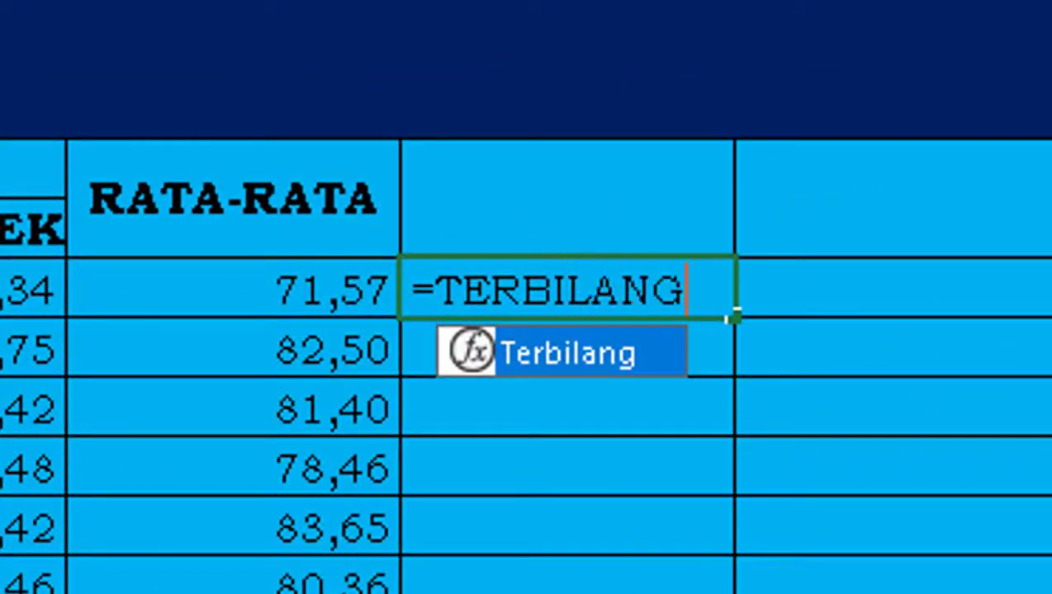
type("(")
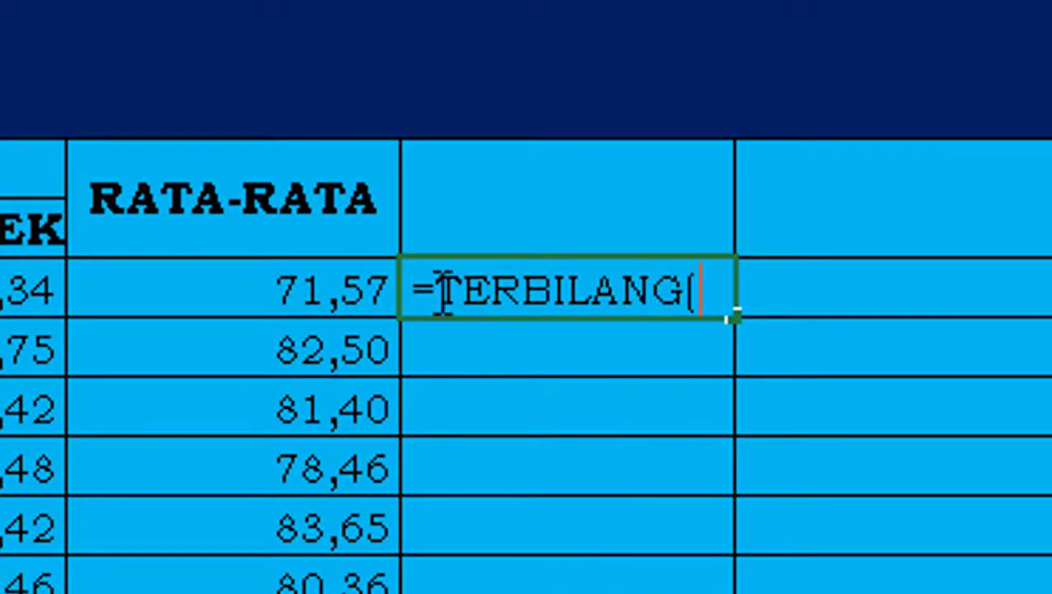
left_click(340, 284)
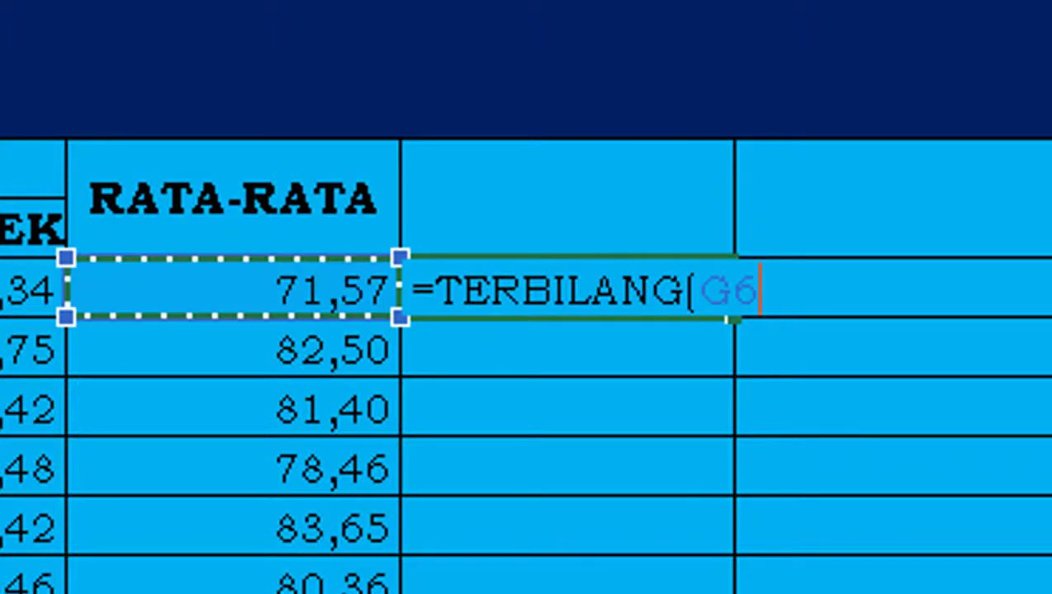
type(")")
key("Return")
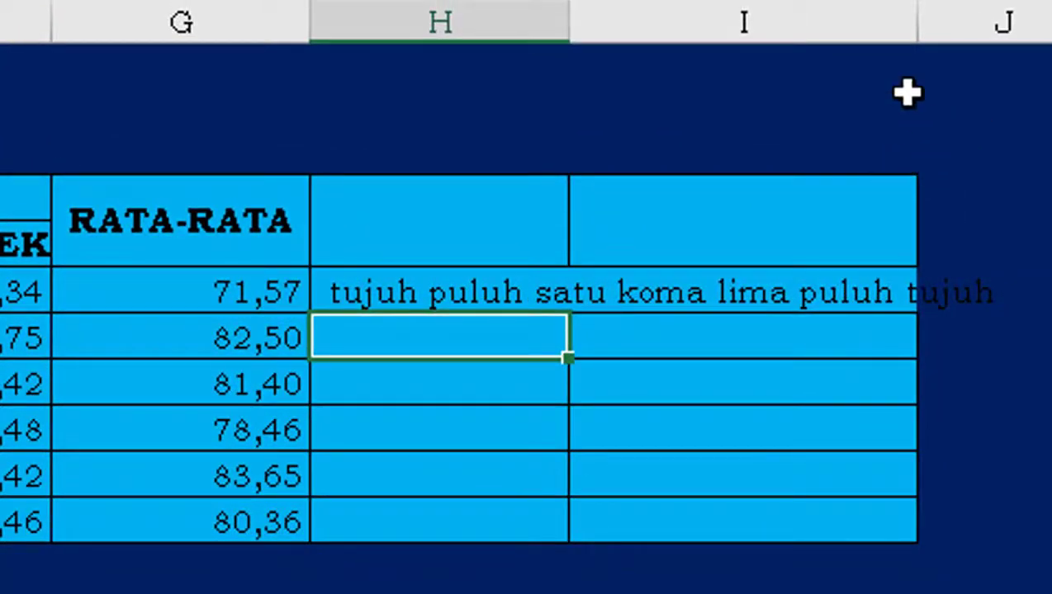
left_click_drag(916, 14, 923, 15)
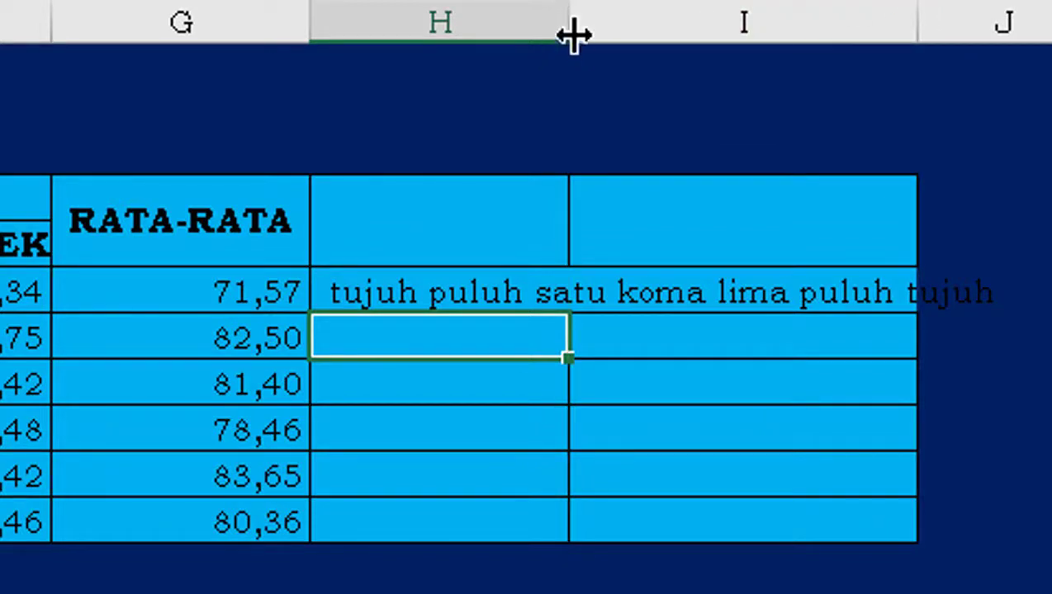
left_click_drag(572, 36, 1032, 106)
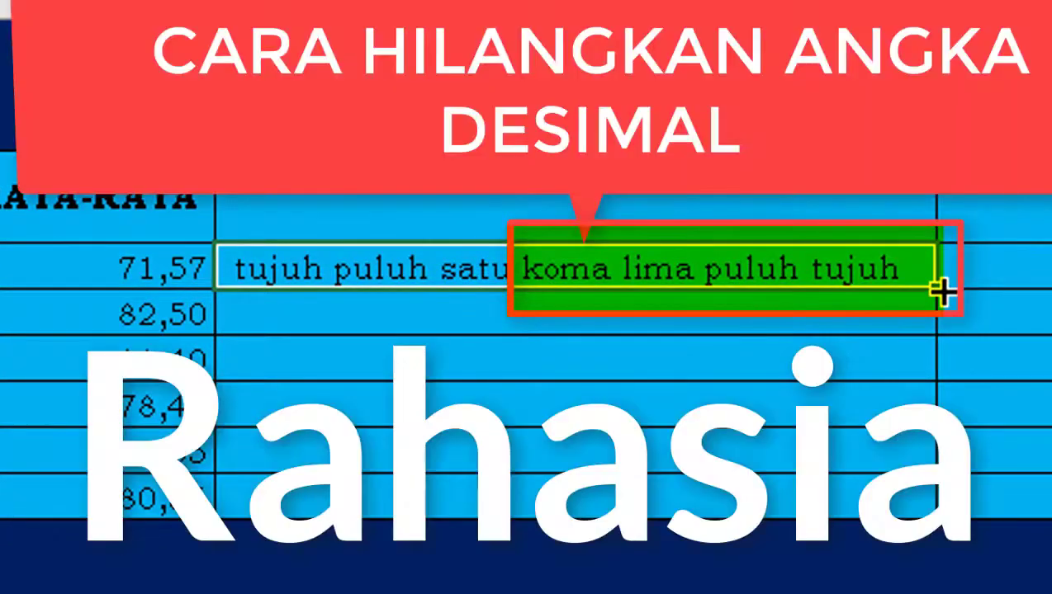
- Fill the TERBILANG formula down column H, ending with 'delapan puluh koma tiga puluh enam'
double_click(942, 291)
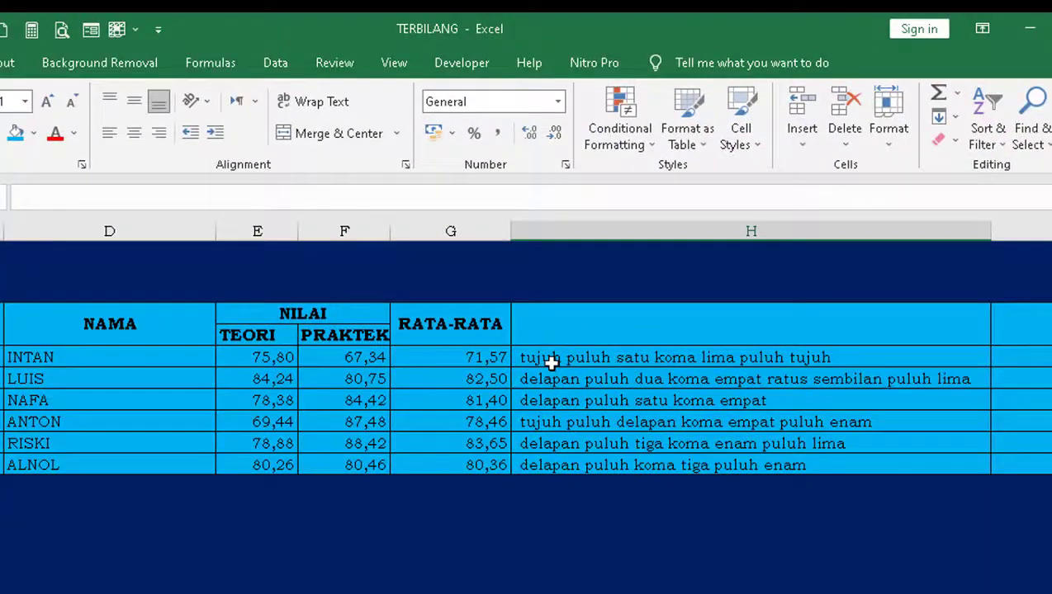
- Insert a blank sheet column before the spelled-out text column
left_click(551, 362)
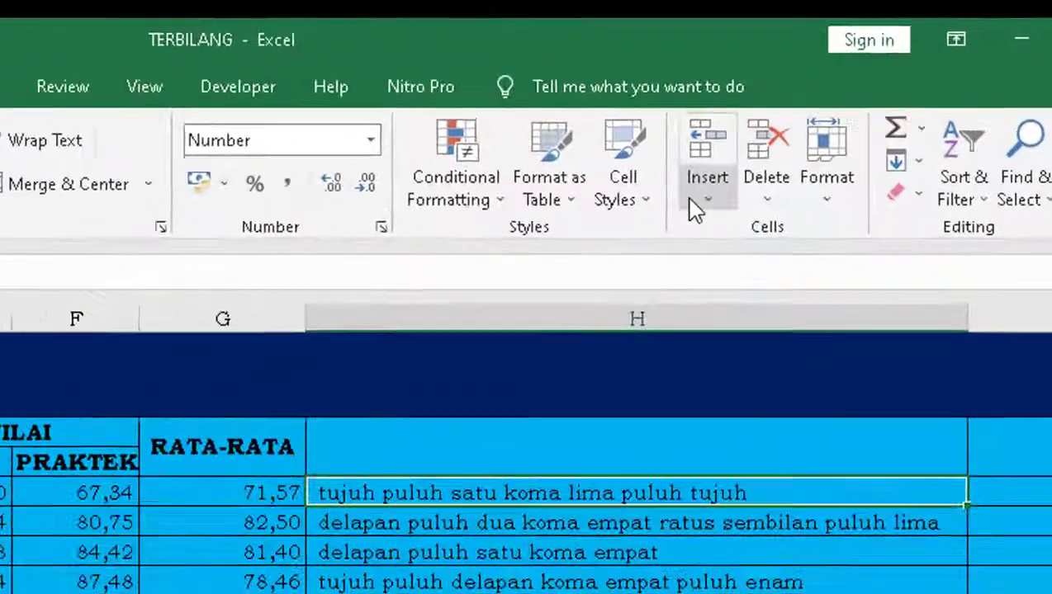
left_click(794, 147)
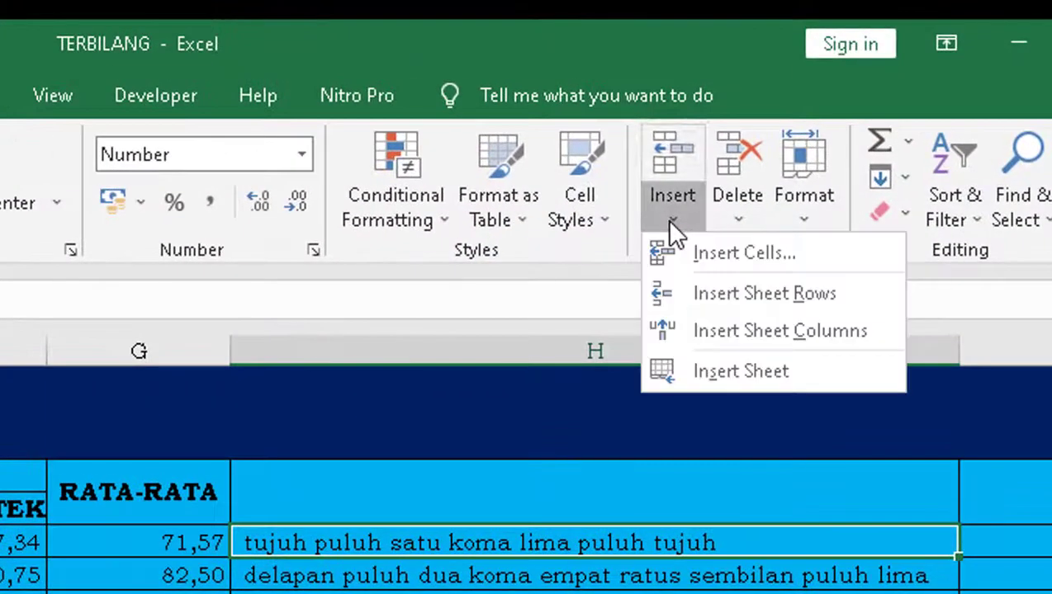
left_click(740, 341)
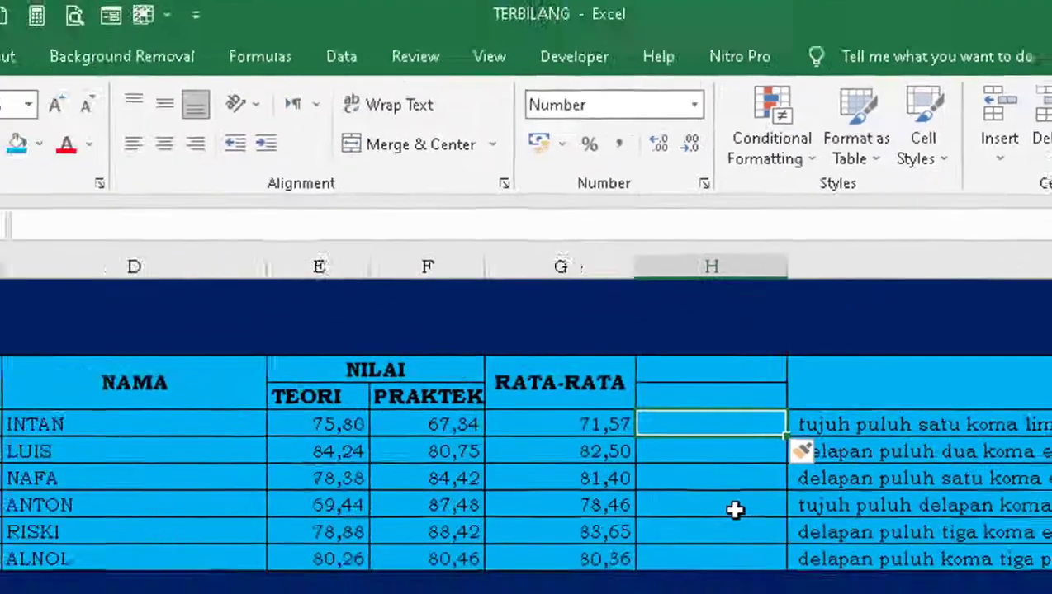
- Copy the RATA-RATA header's merged formatting onto the new column's header with Format Painter
left_click(735, 510)
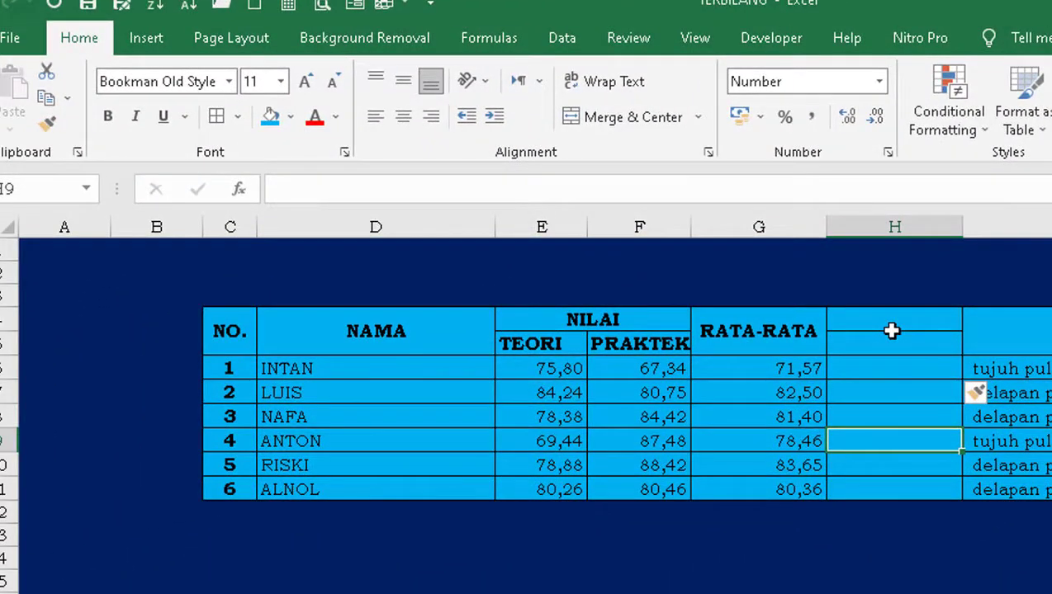
left_click(780, 336)
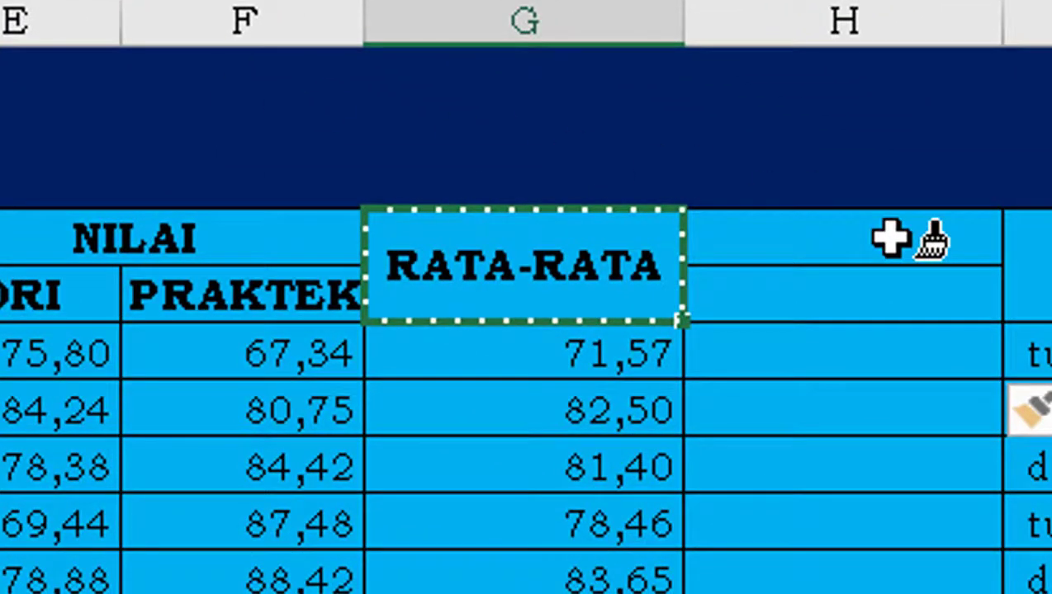
left_click(892, 240)
left_click(787, 466)
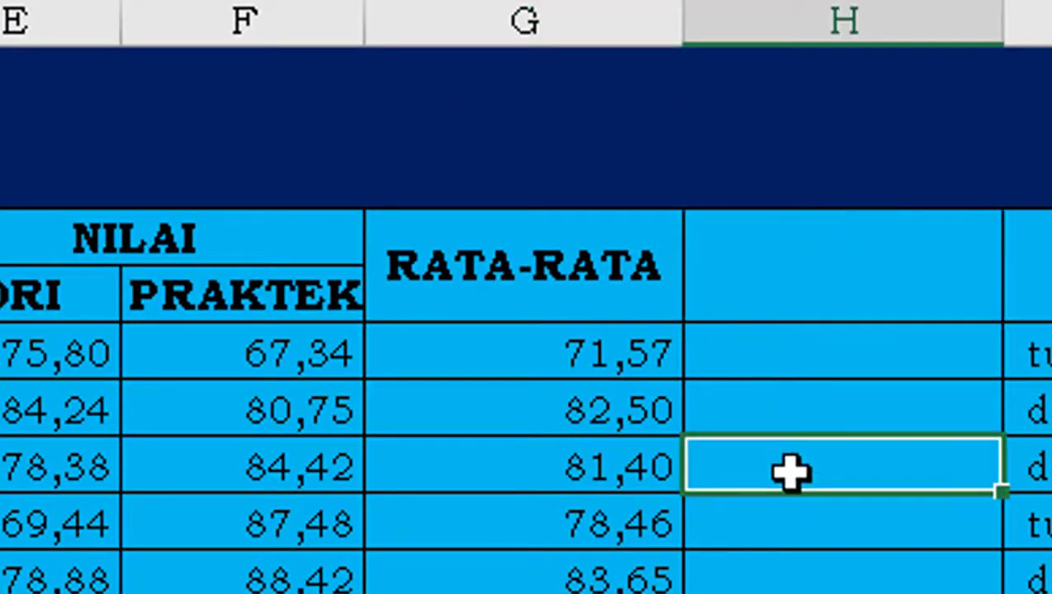
left_click(828, 334)
- Enter =ROUND(G6;0) in H6 to round 71,57 to 72,00
type("=")
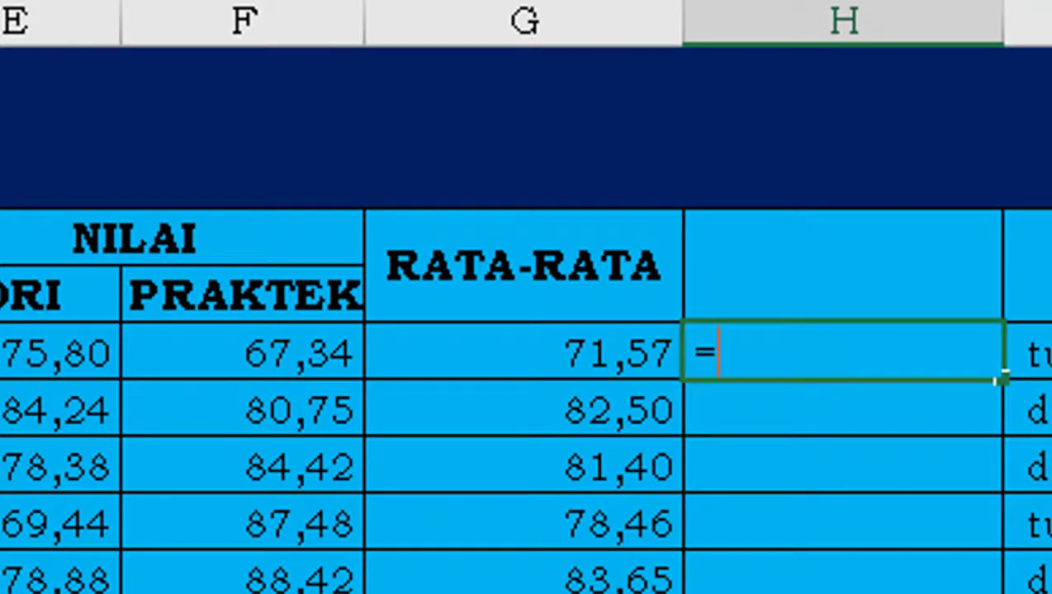
type("ROUND")
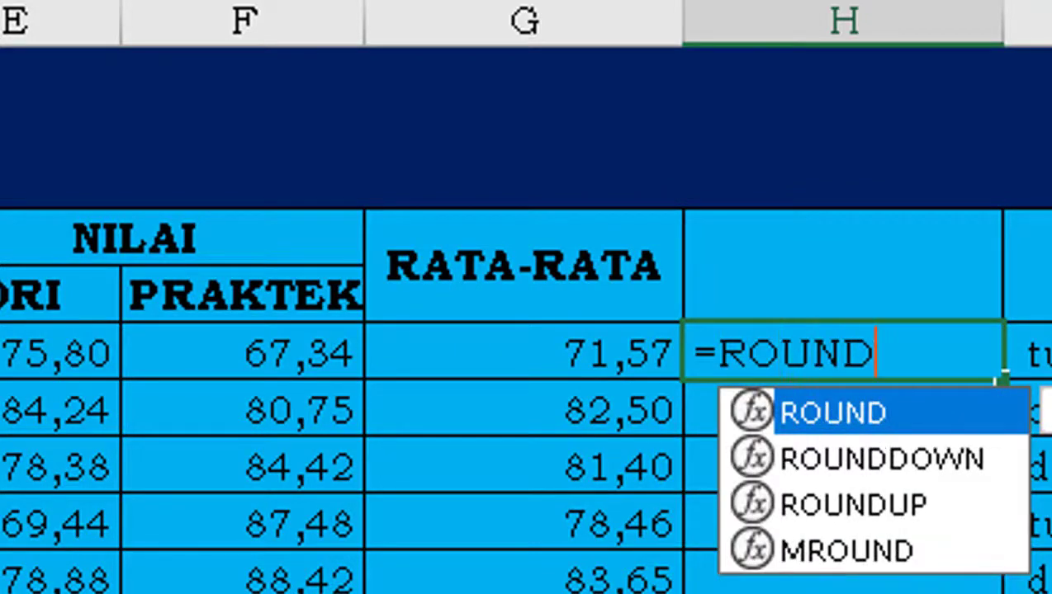
type("(")
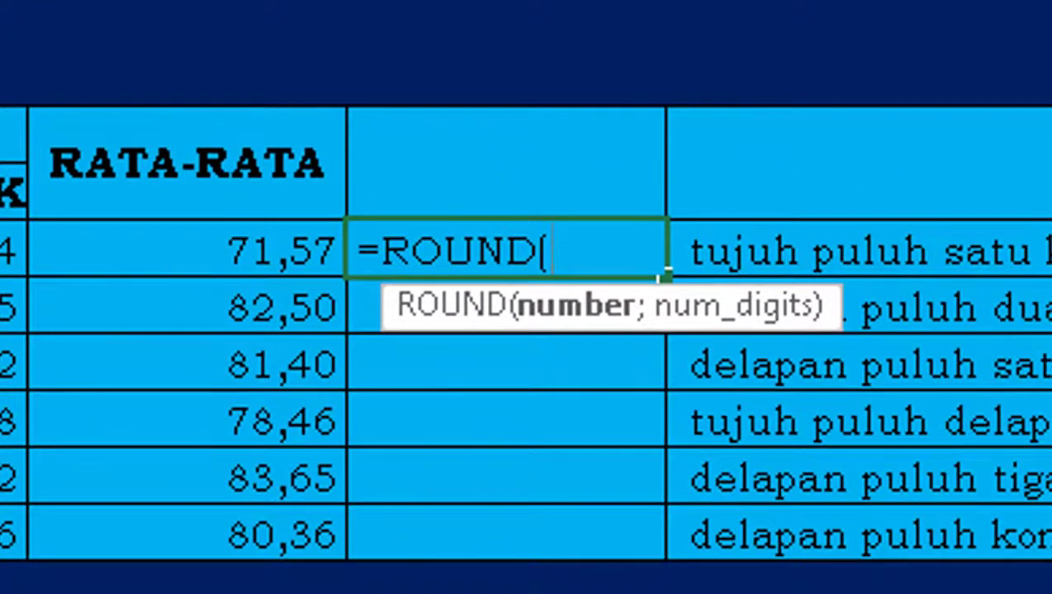
left_click(279, 251)
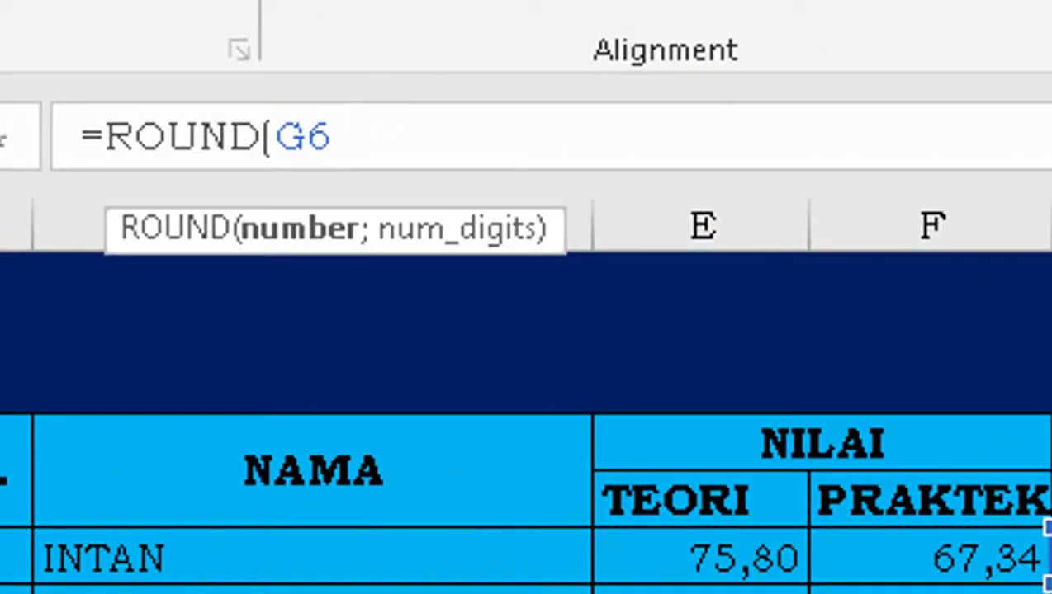
type(";")
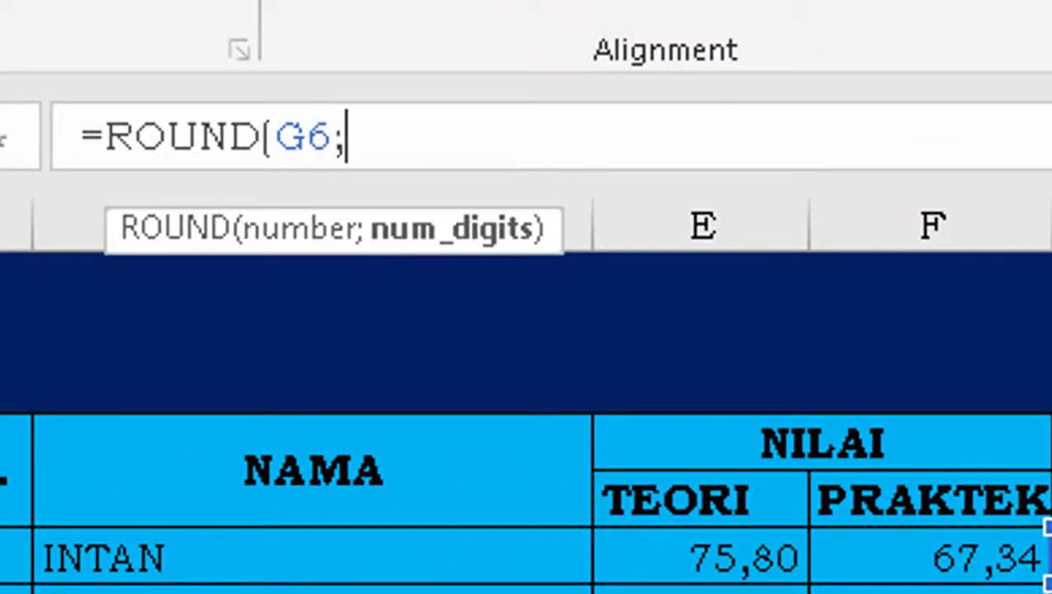
type("0")
type(")")
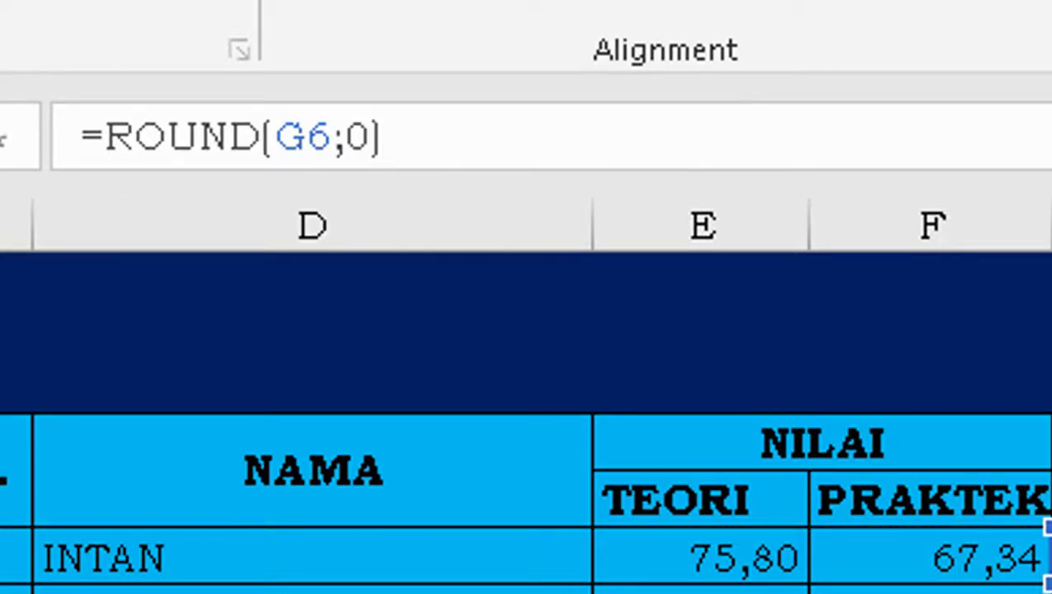
key("Return")
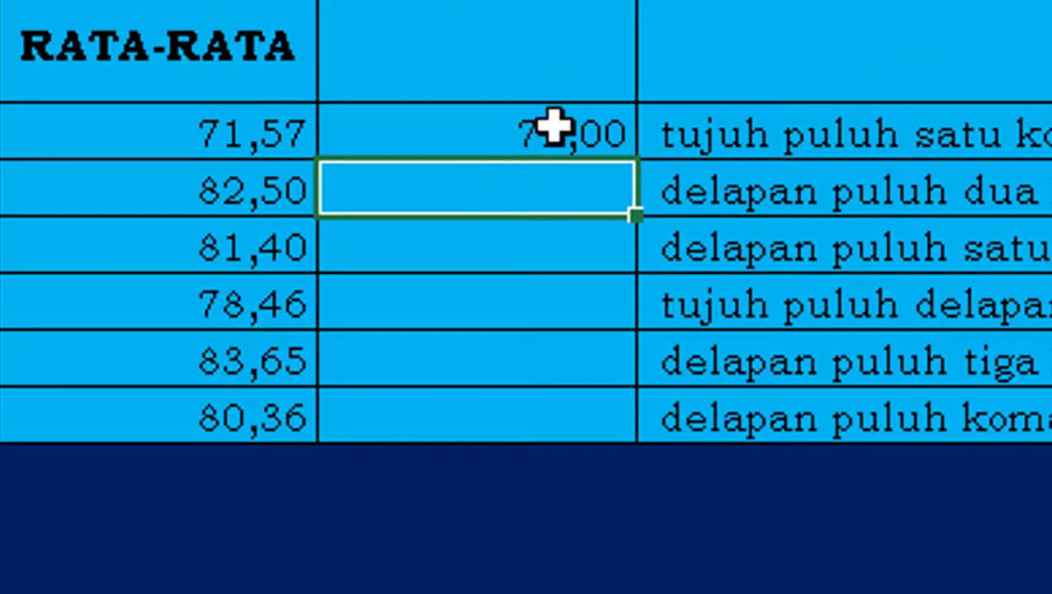
- Fill the ROUND formula down and drop both decimals, showing 72, 82, 81, 78, 84, 80
left_click(554, 125)
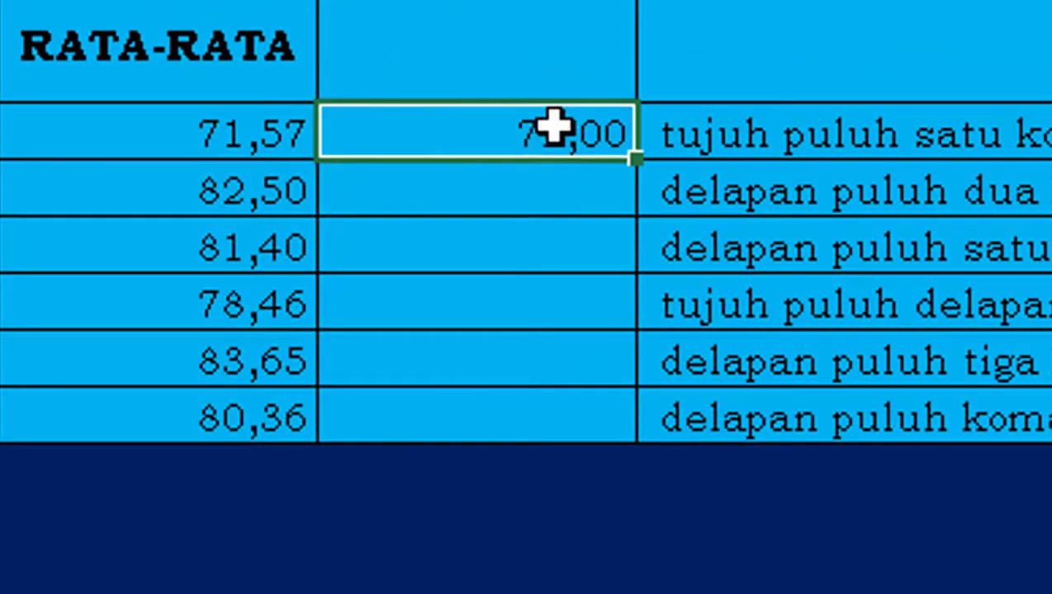
double_click(630, 158)
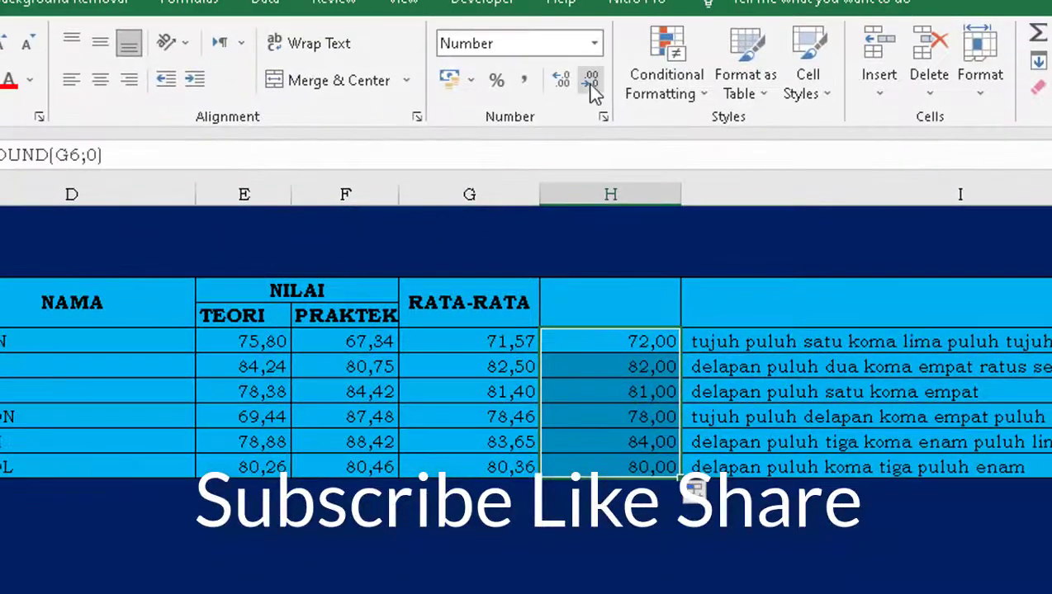
left_click(591, 82)
left_click(595, 85)
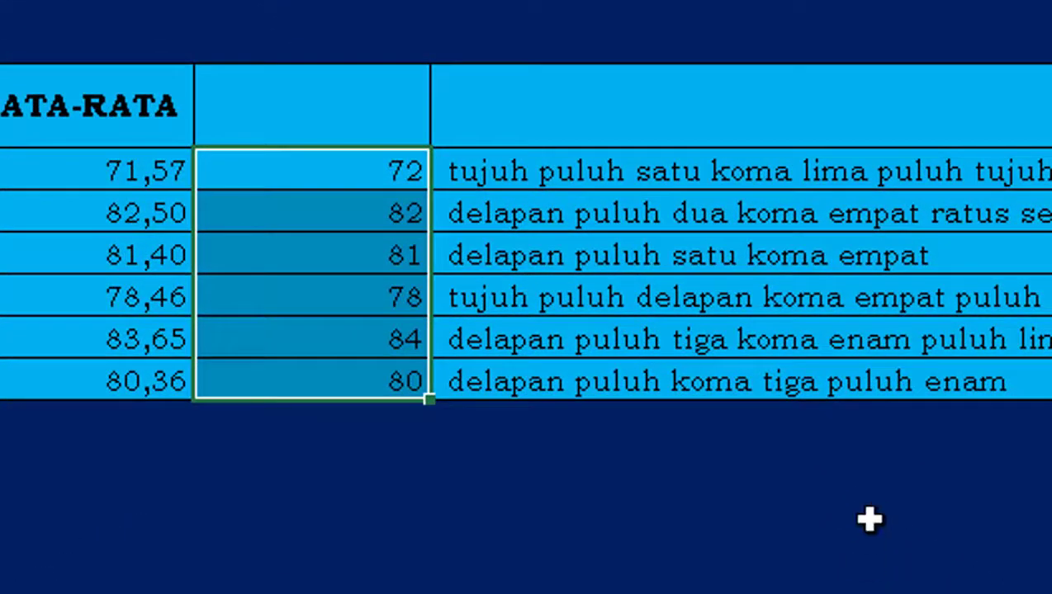
left_click(836, 533)
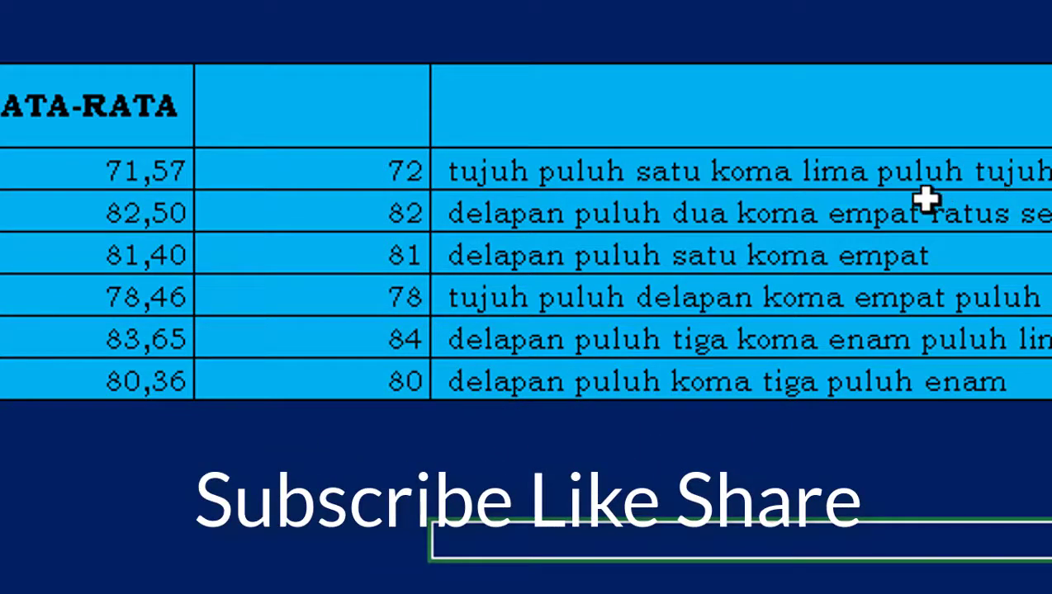
- Point the TERBILANG formula at H6 and fill it down, 'tujuh puluh dua' to 'delapan puluh'
left_click(668, 172)
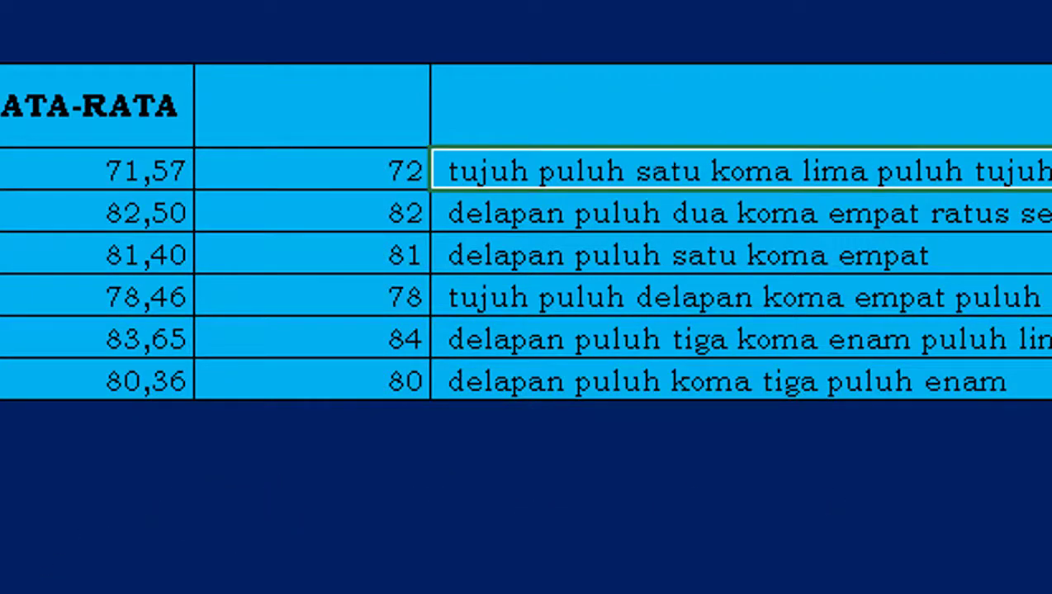
type("=")
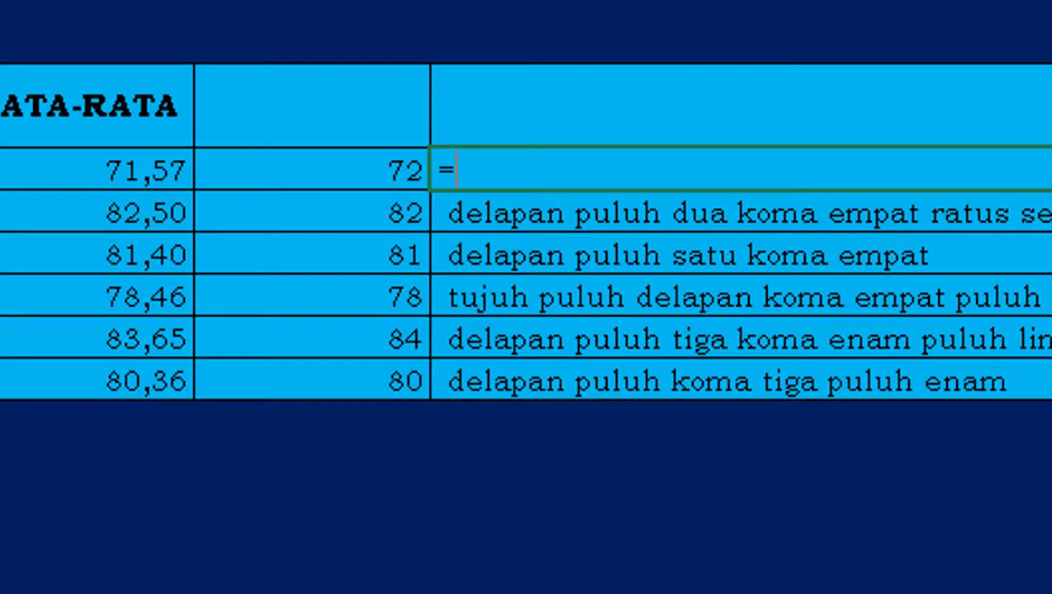
type("TERBIL")
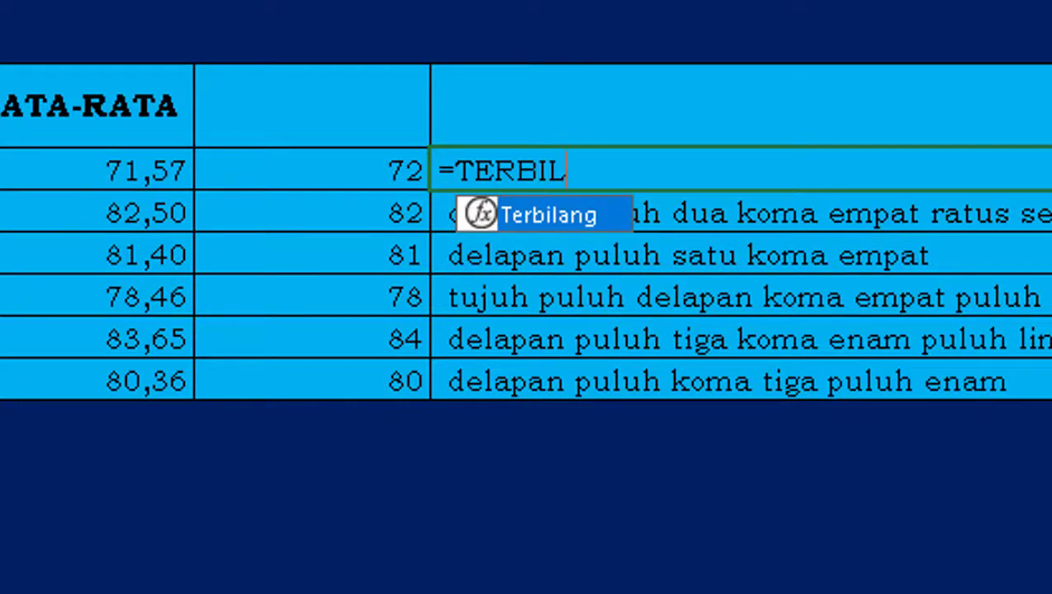
type("ANG(")
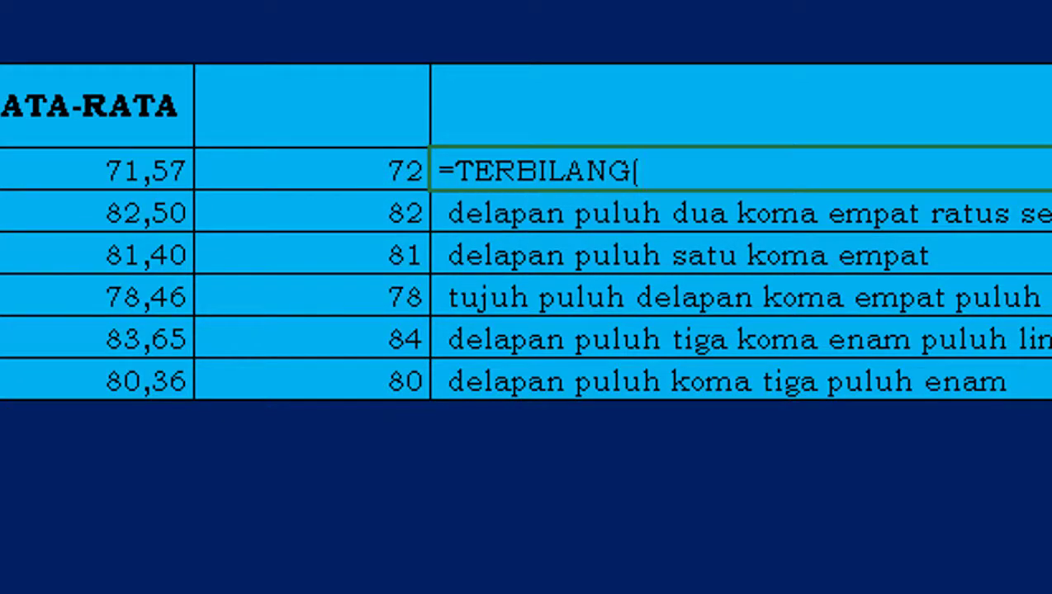
left_click(371, 174)
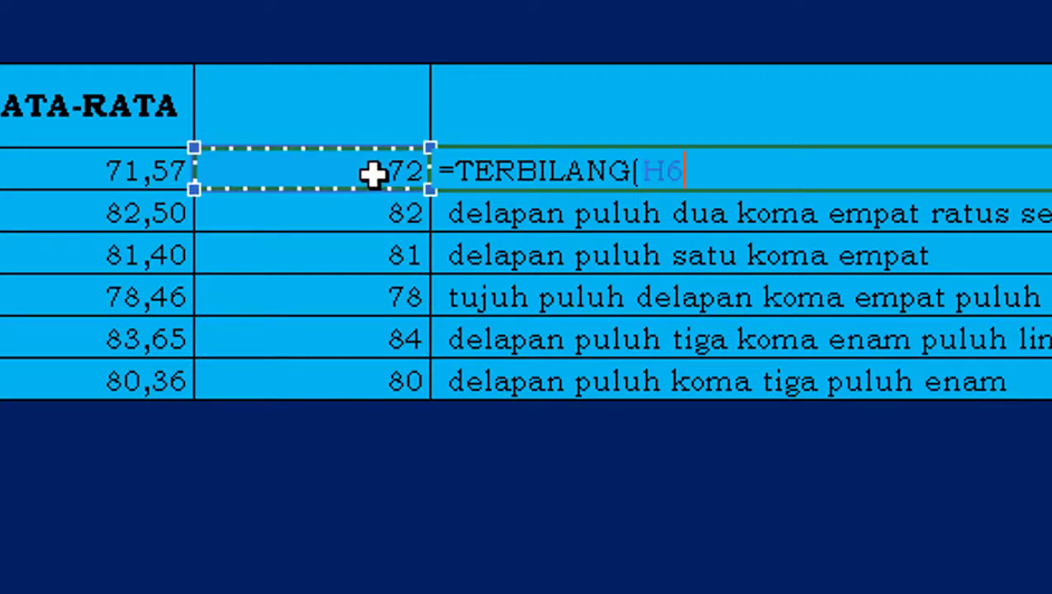
key("Return")
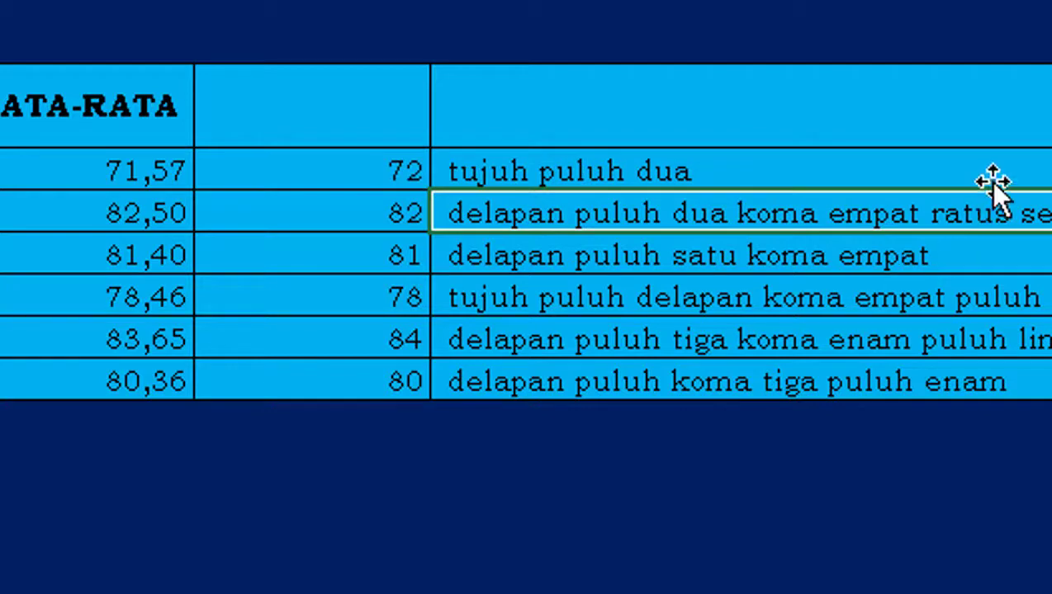
left_click(992, 171)
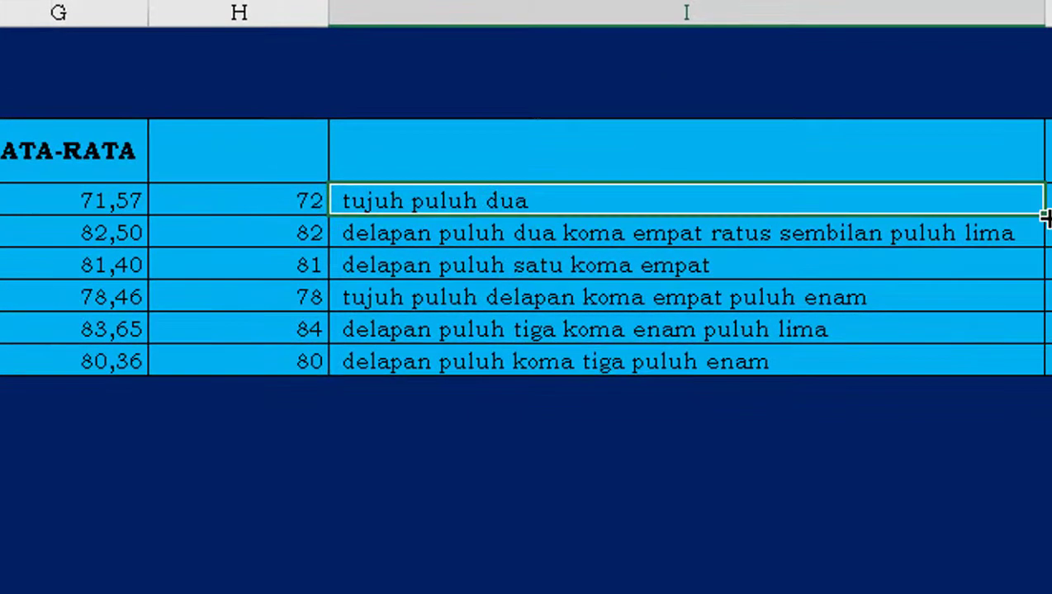
double_click(1044, 216)
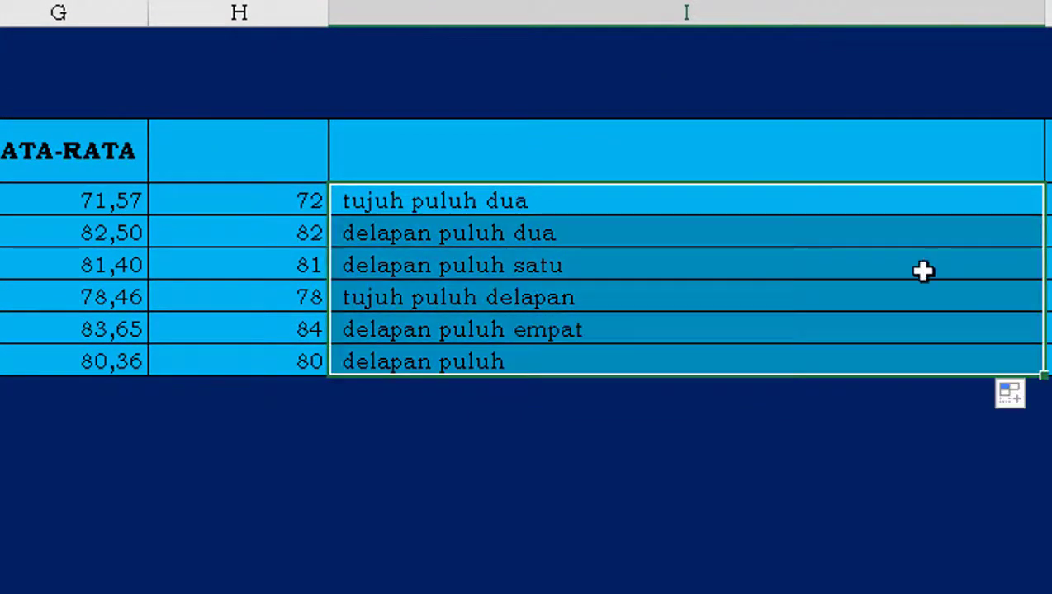
- Change the first PRAKTEK score from 67,34 to 80,75
left_click(682, 452)
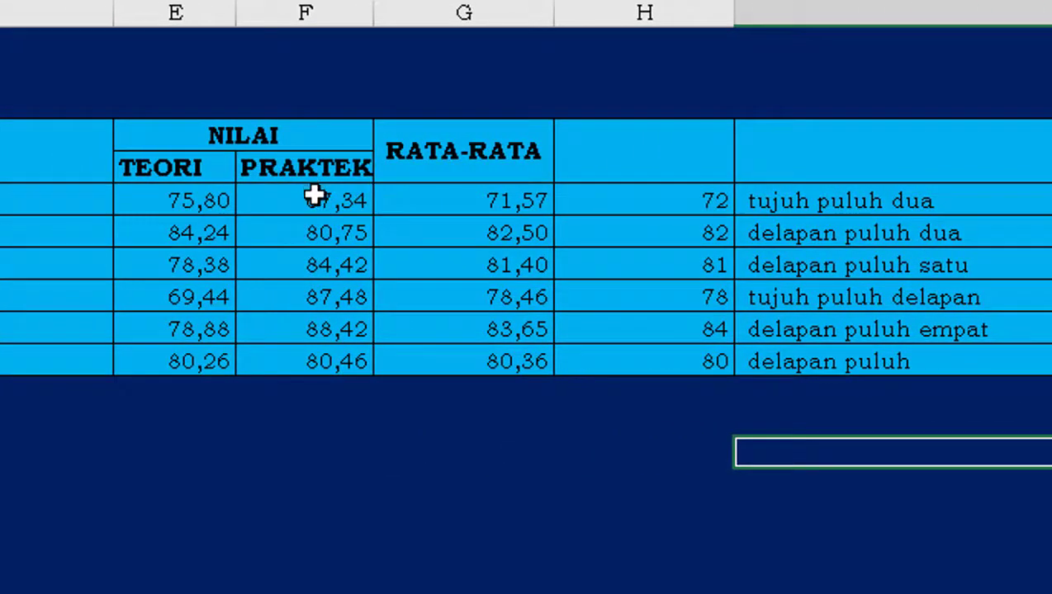
left_click(315, 198)
type("80")
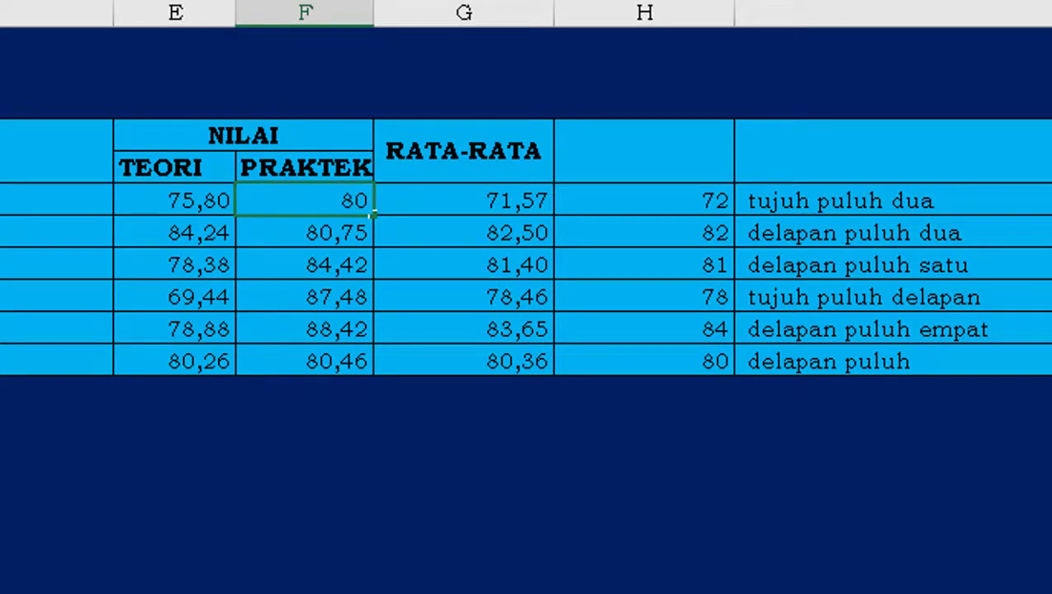
type(",")
type("75")
key("Return")
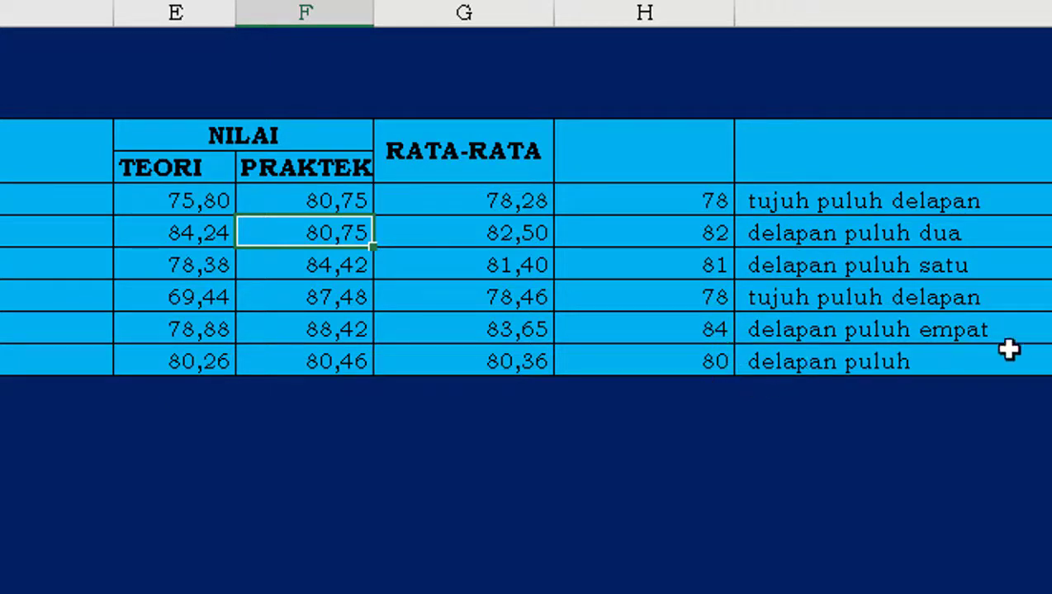
- Narrow column I so it fits the spelled-out scores for 78, 82, 81, 78, 84 and 80
left_click(892, 233)
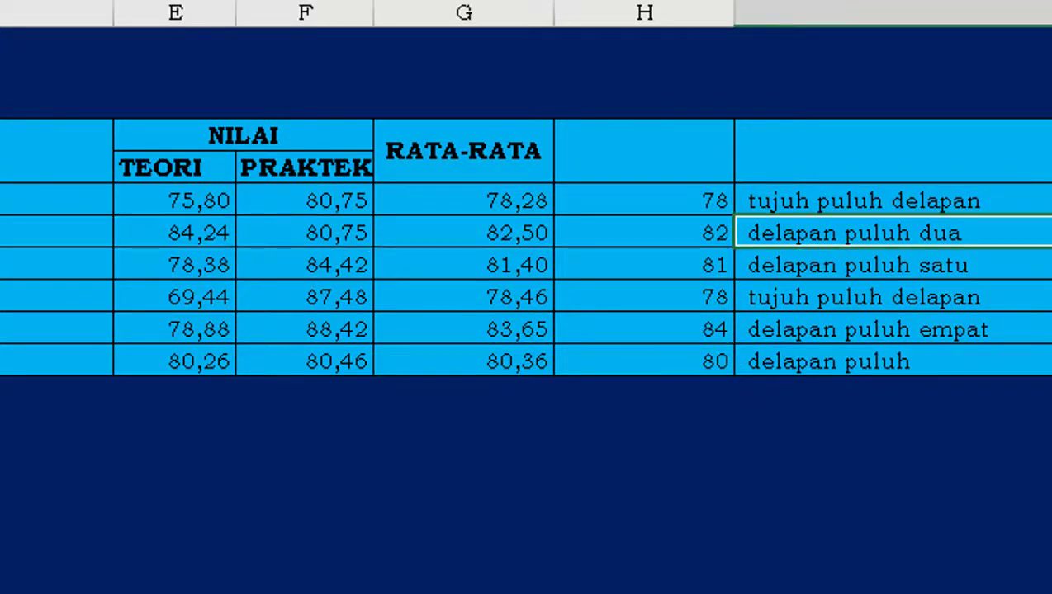
left_click_drag(733, 13, 733, 12)
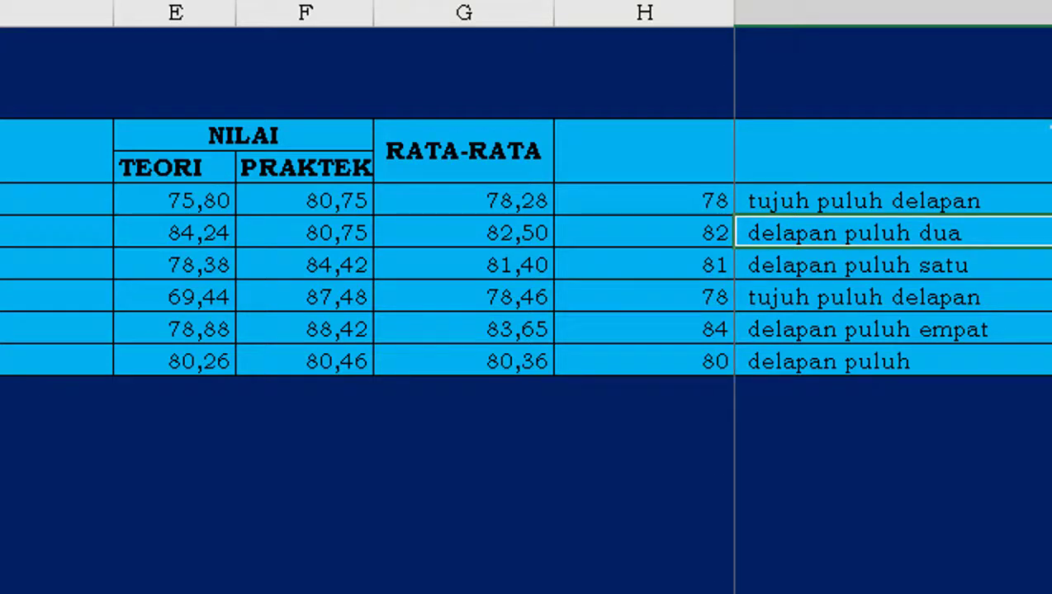
left_click_drag(1048, 17, 1016, 16)
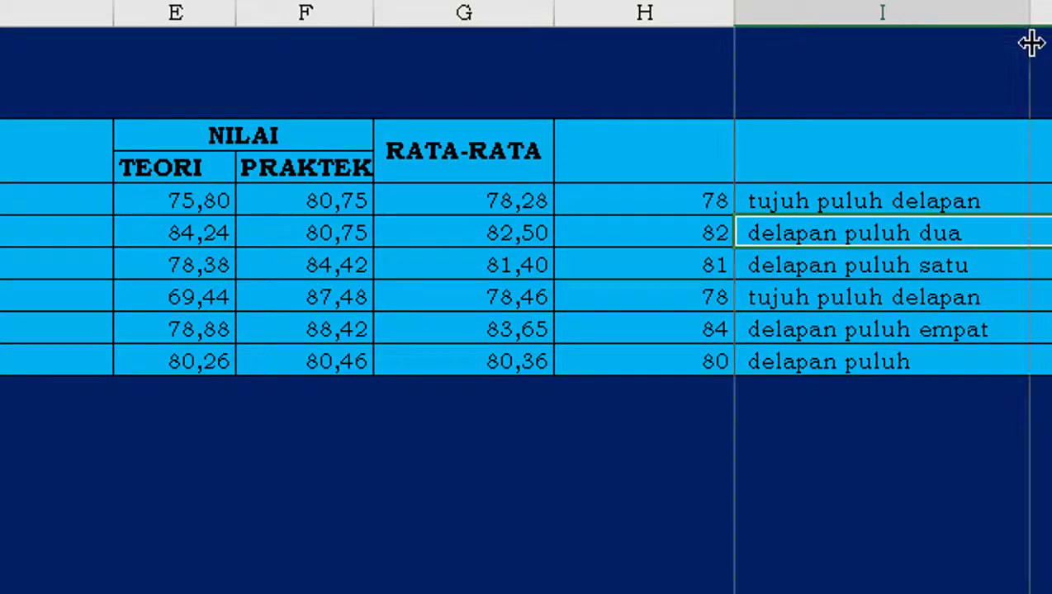
left_click(1032, 329)
left_click(1034, 265)
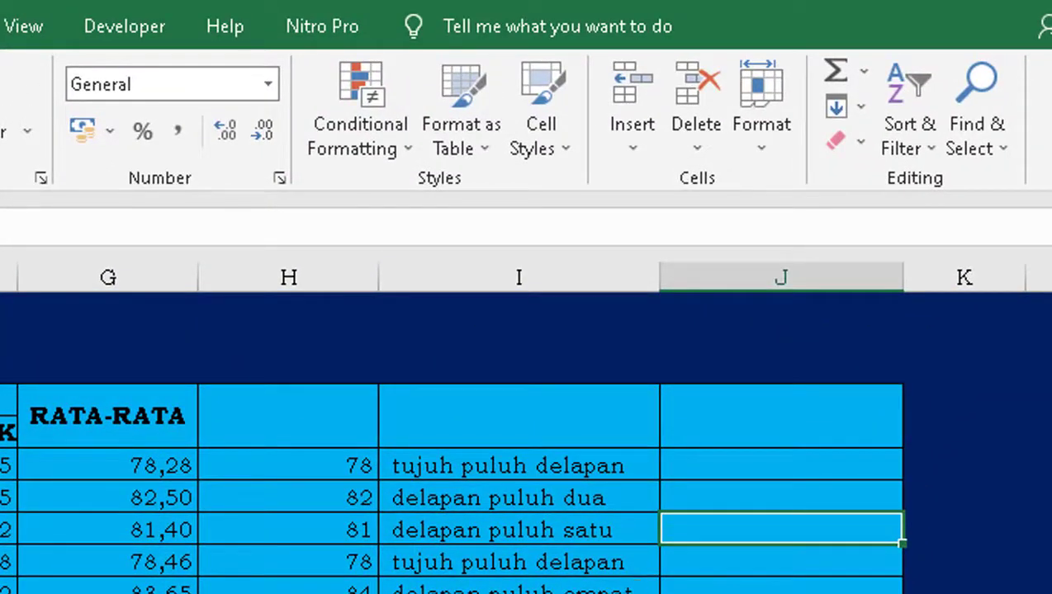
- Head H4 'PEMBULATAN' and I4 'NILAI HURUF', then widen column H to fit
left_click(325, 429)
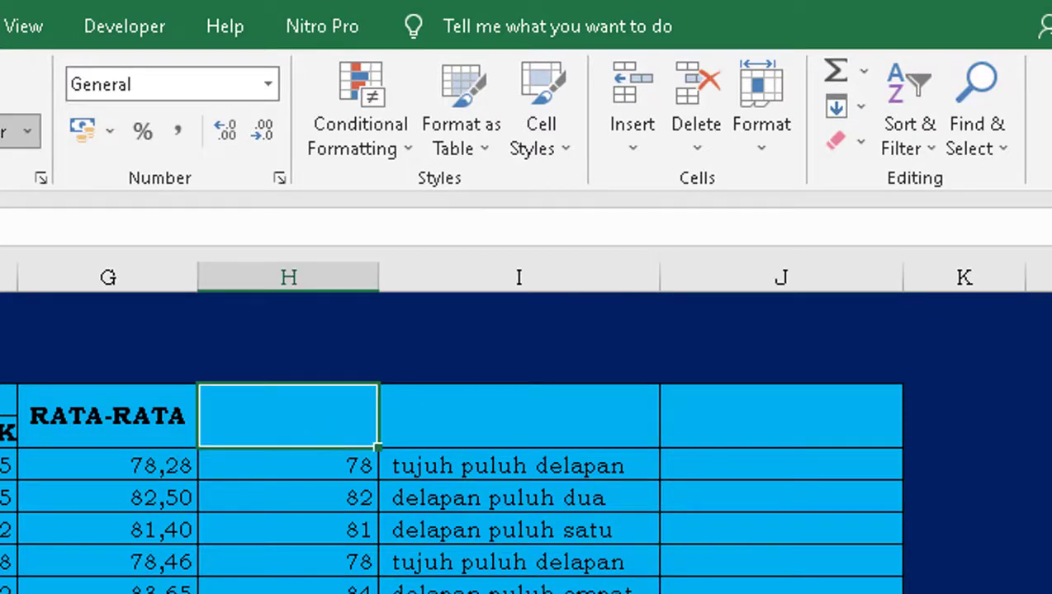
type("PEM")
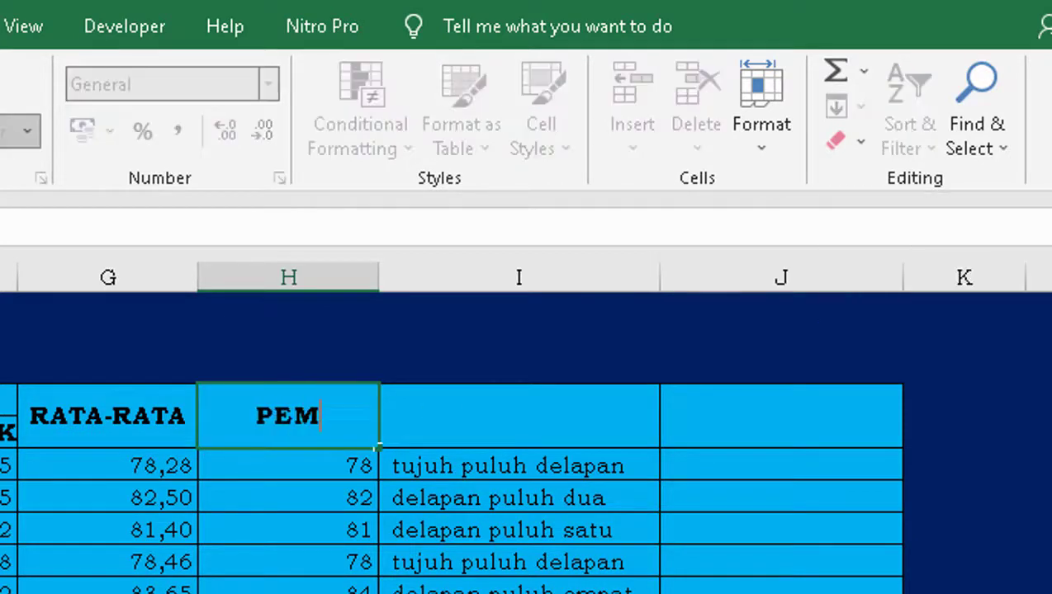
type("BULATAN")
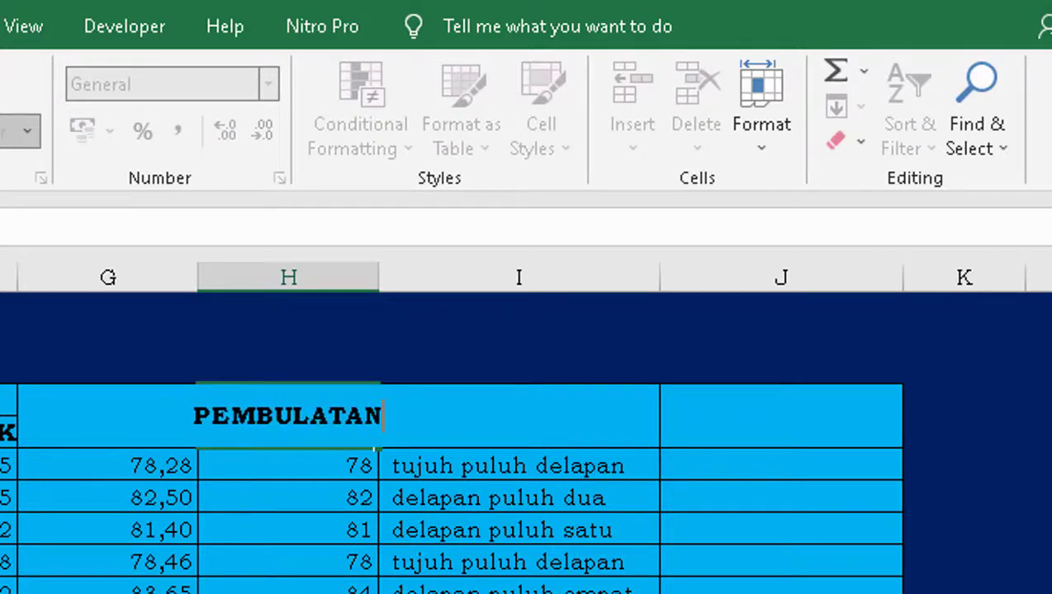
key("Tab")
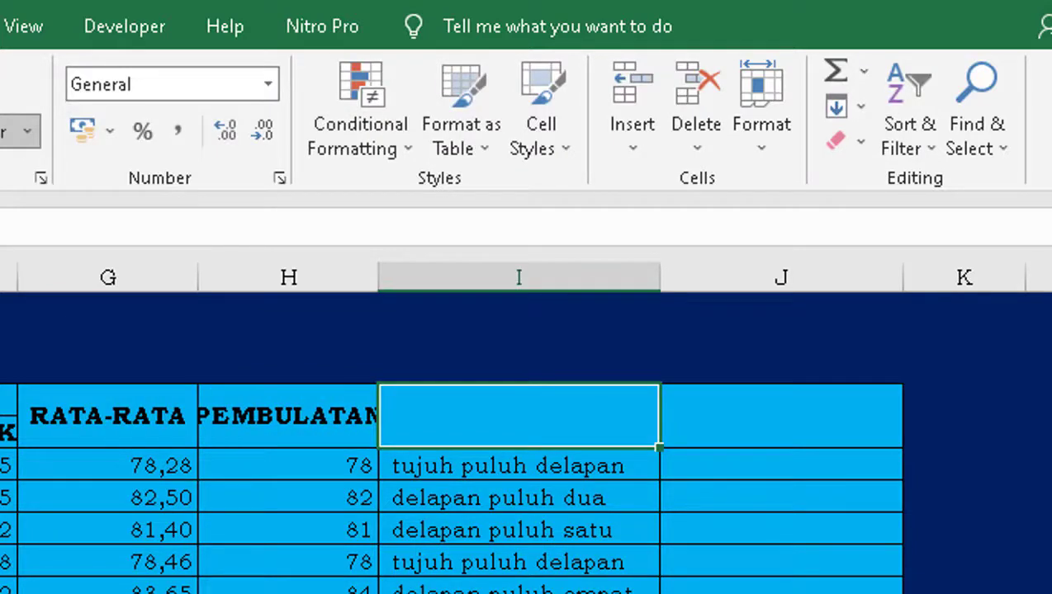
type("NIL")
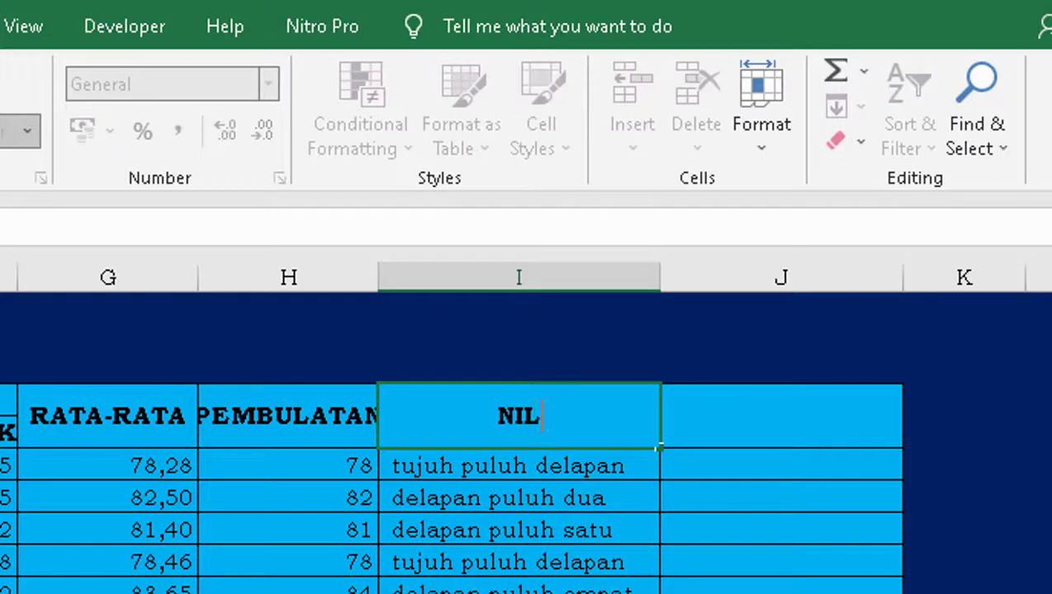
type("AI HUR")
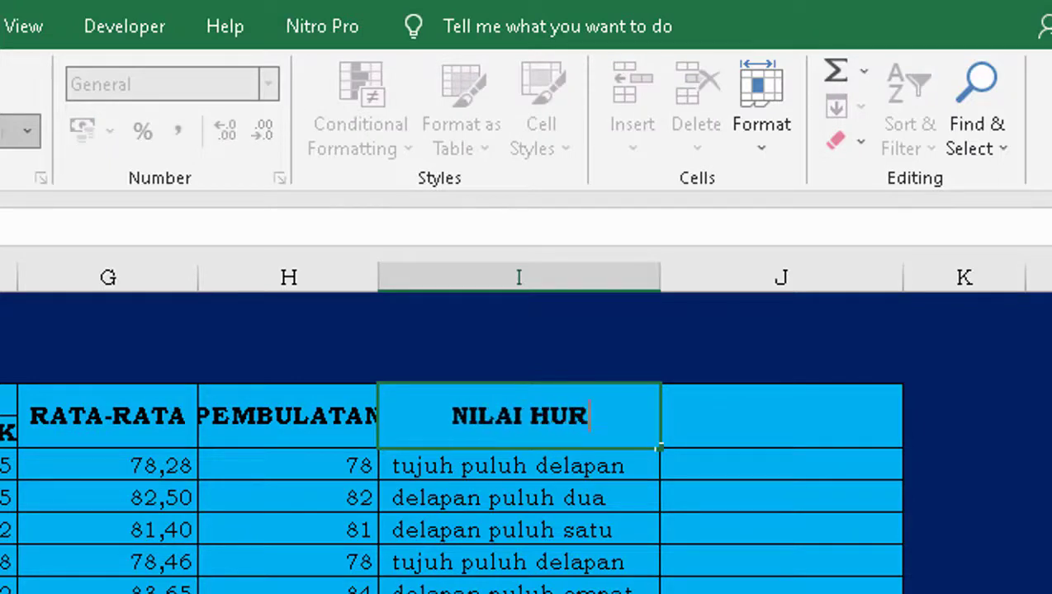
type("UF")
key("Return")
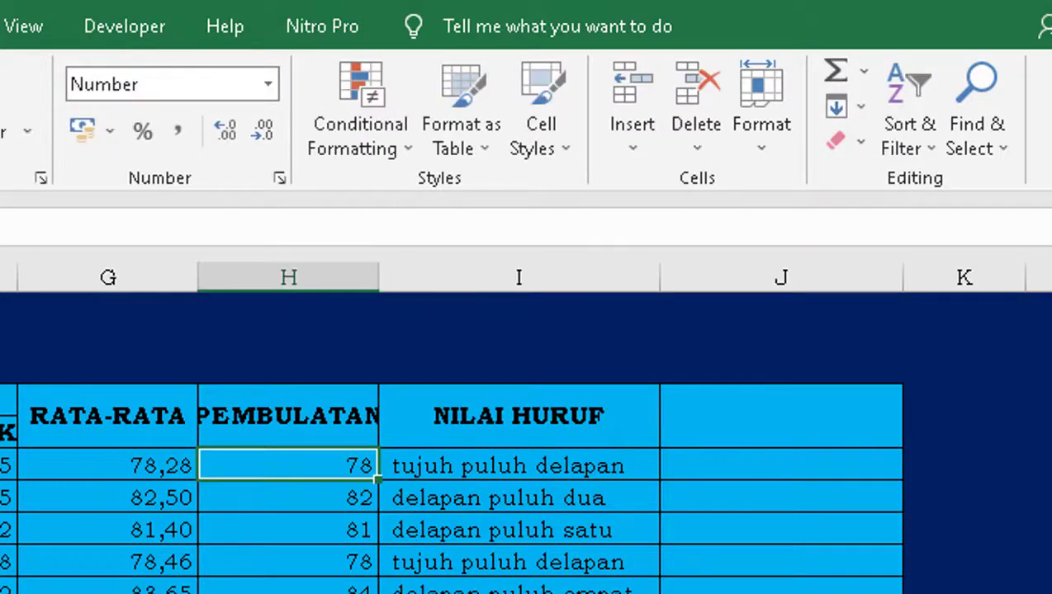
left_click_drag(382, 277, 416, 283)
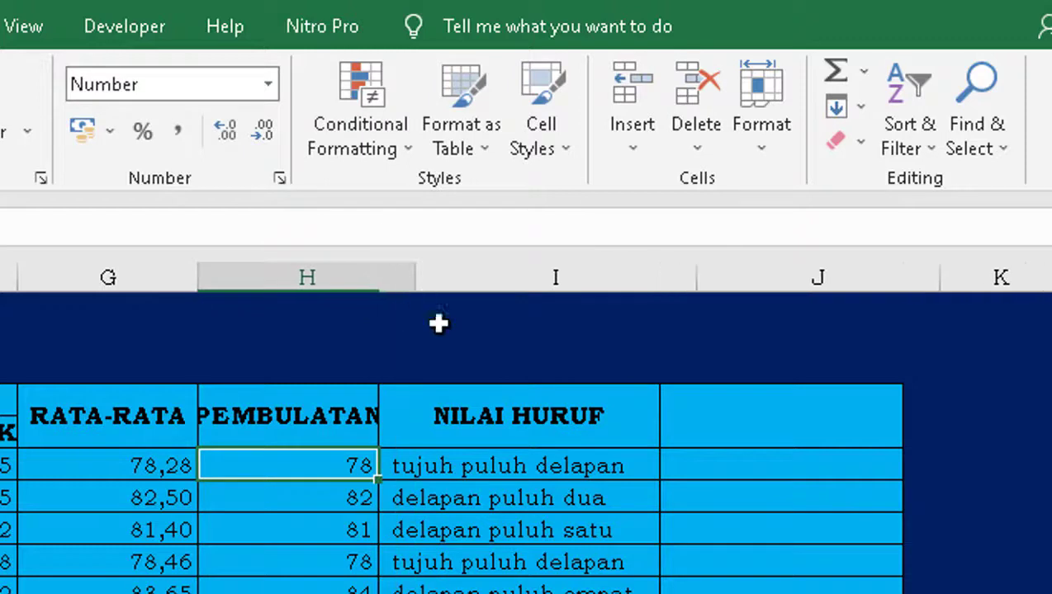
- Delete the empty sheet column J so the table ends at NILAI HURUF
left_click(813, 430)
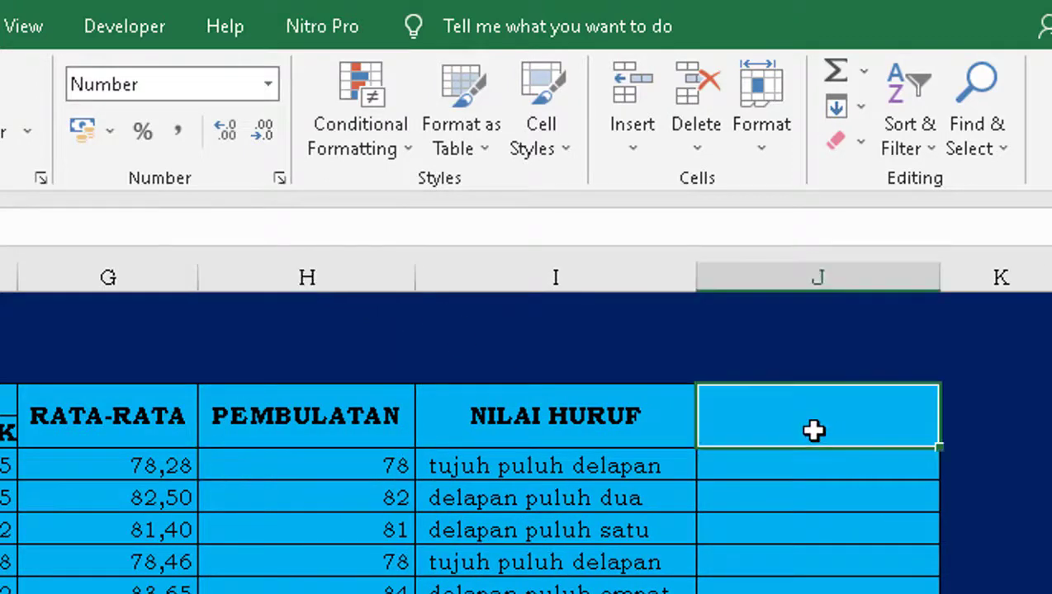
left_click(696, 152)
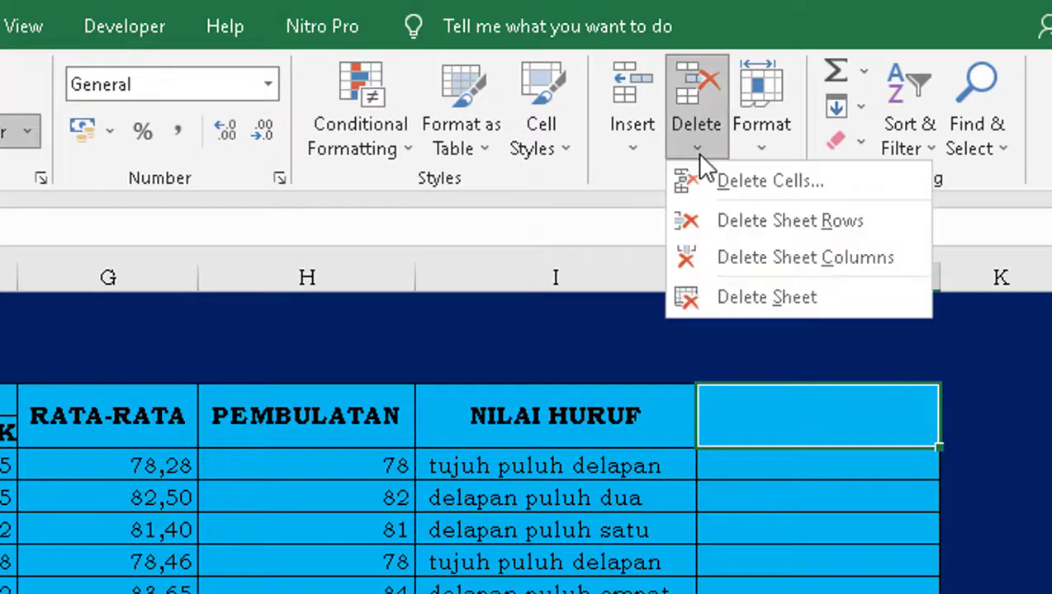
left_click(804, 256)
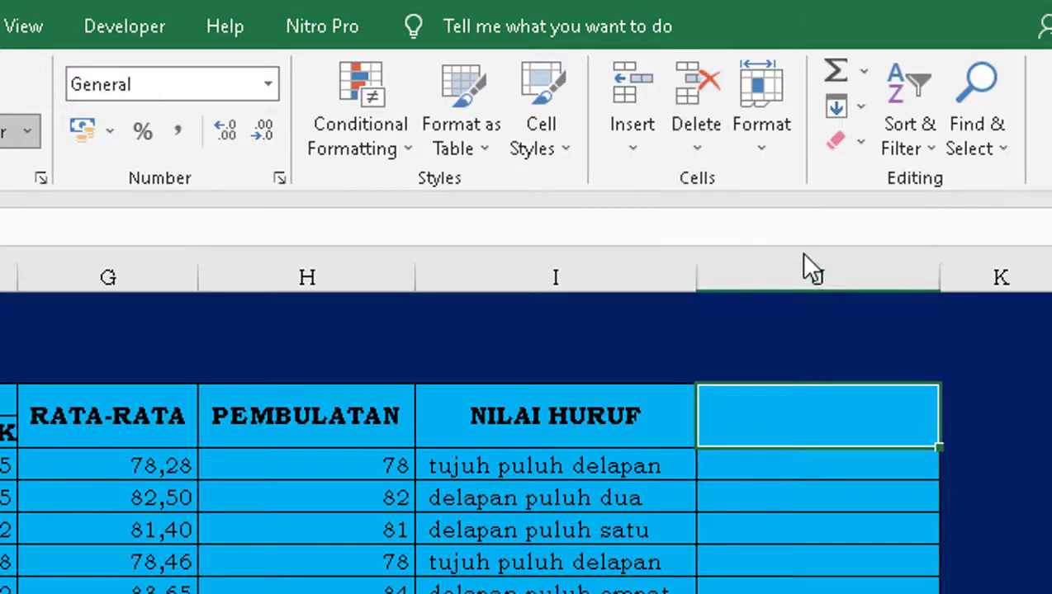
left_click(556, 277)
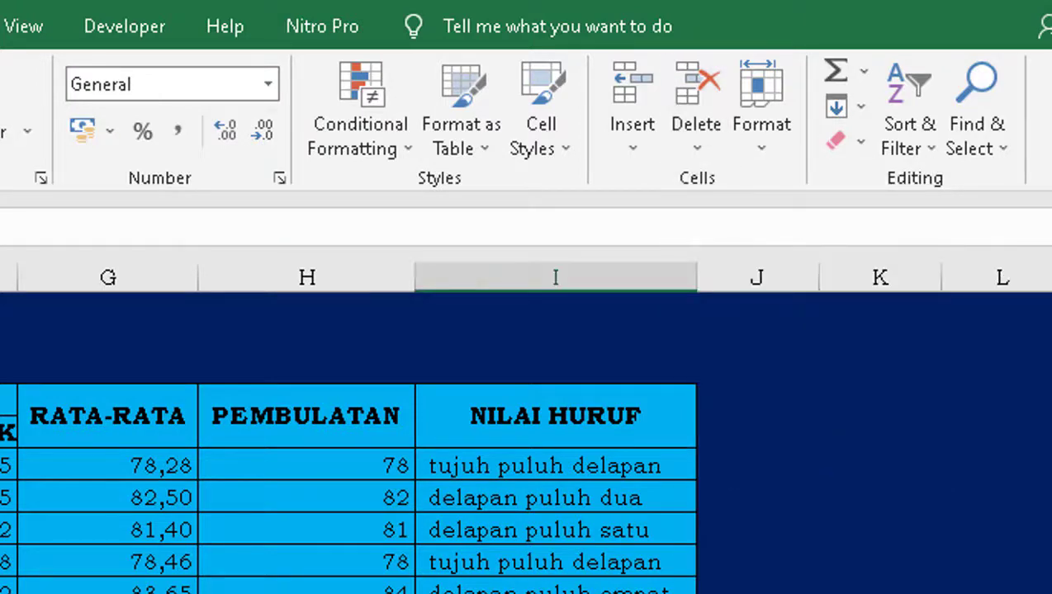